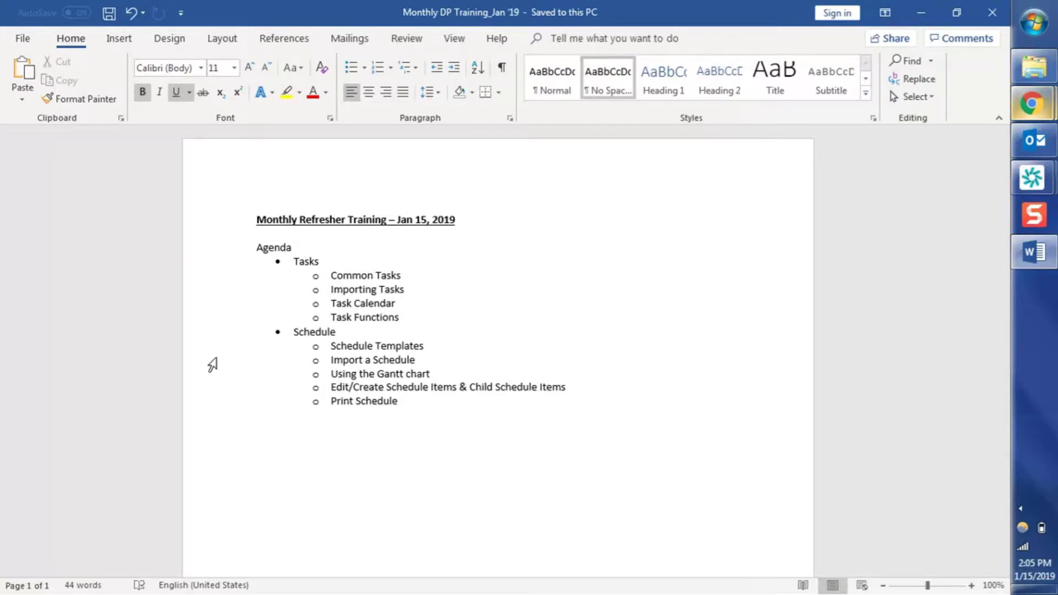
Switch from the Word agenda to the Kinetech portal in the browser and open the company-level common tasks list
key("Down")
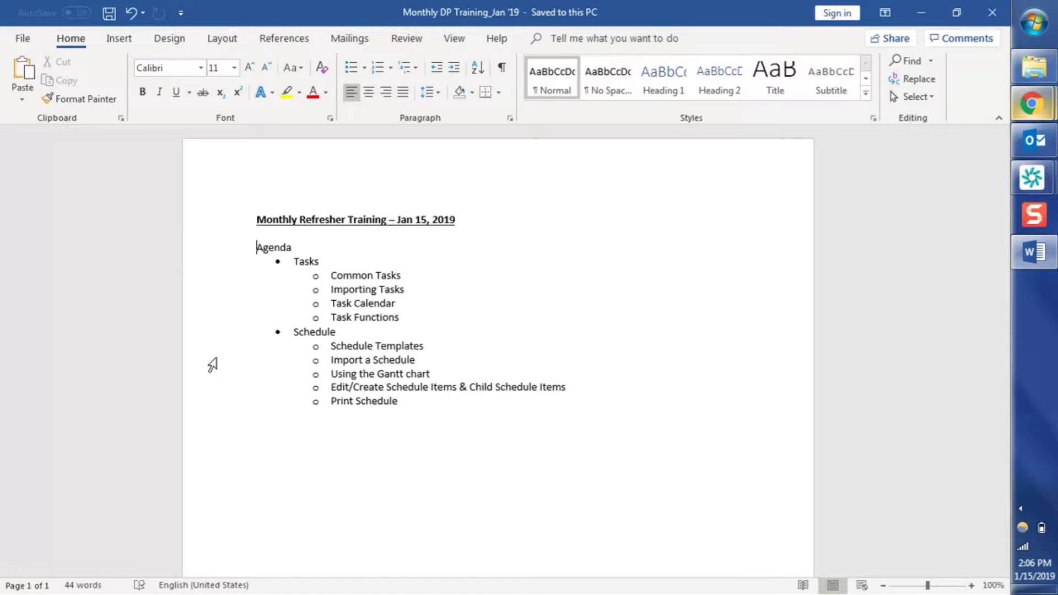
key("alt+Tab")
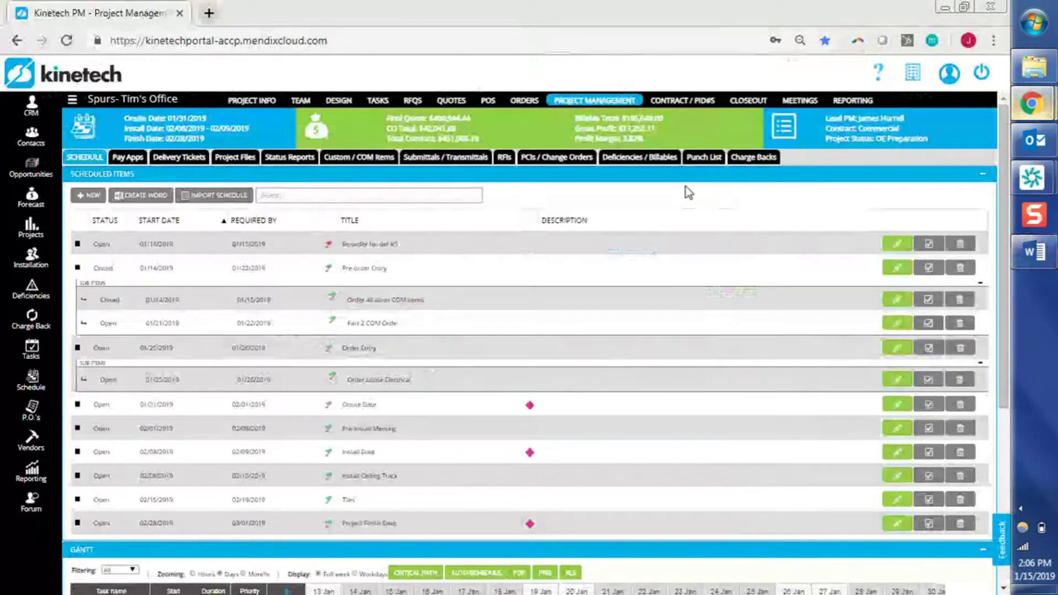
left_click(917, 75)
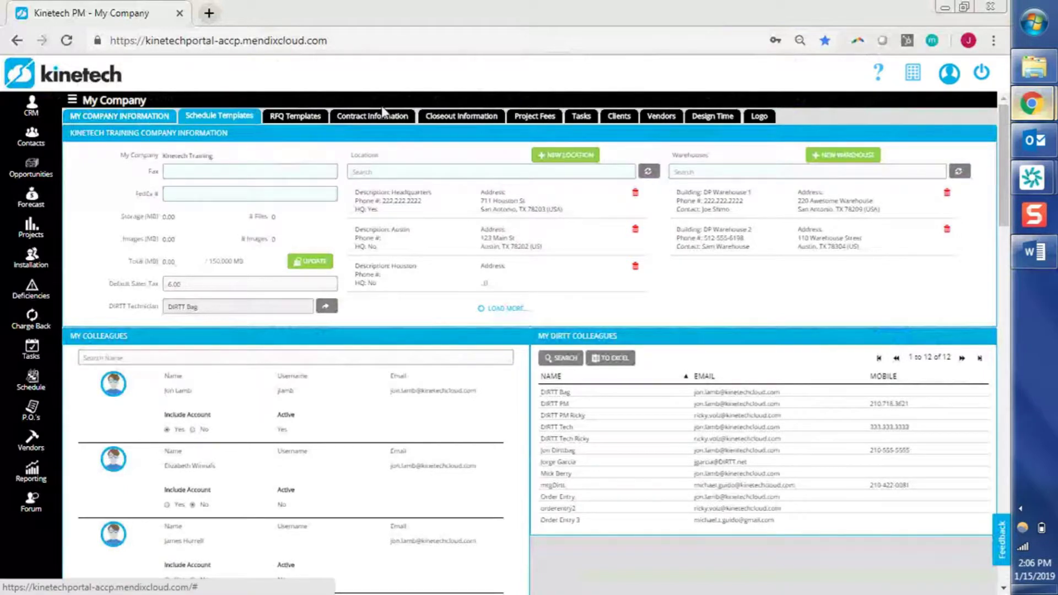
left_click(580, 117)
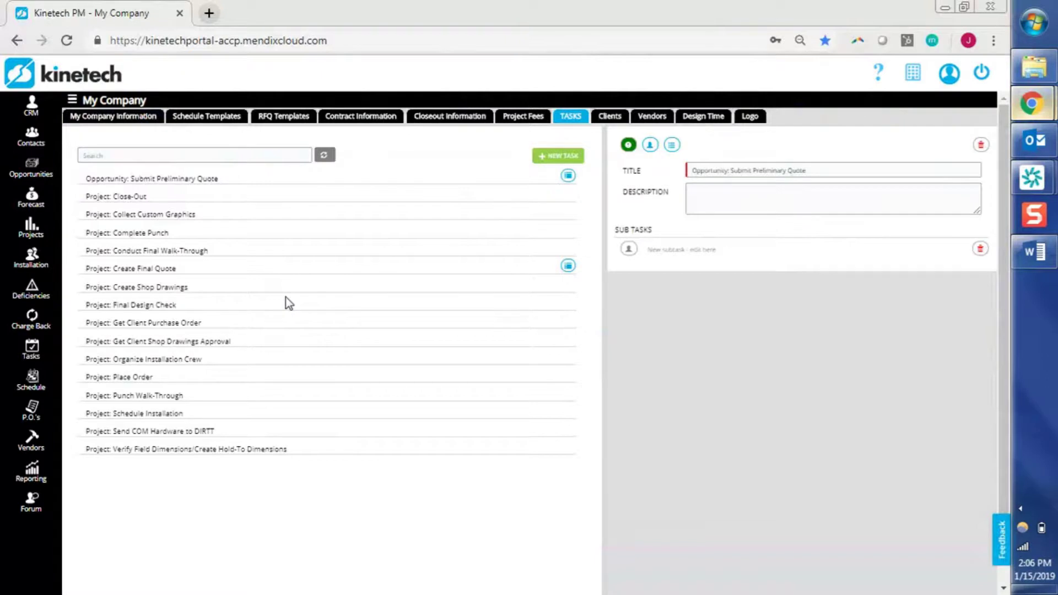
Open the common task "Project: Final Design Check" and add a subtask named "Sub task 1"
left_click(274, 309)
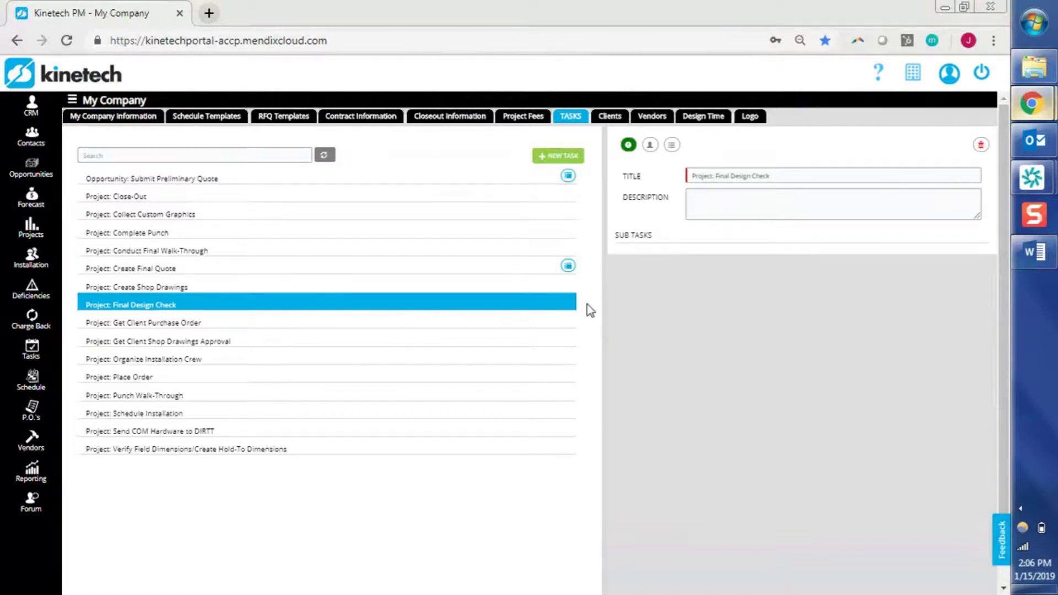
left_click(813, 178)
left_click(778, 215)
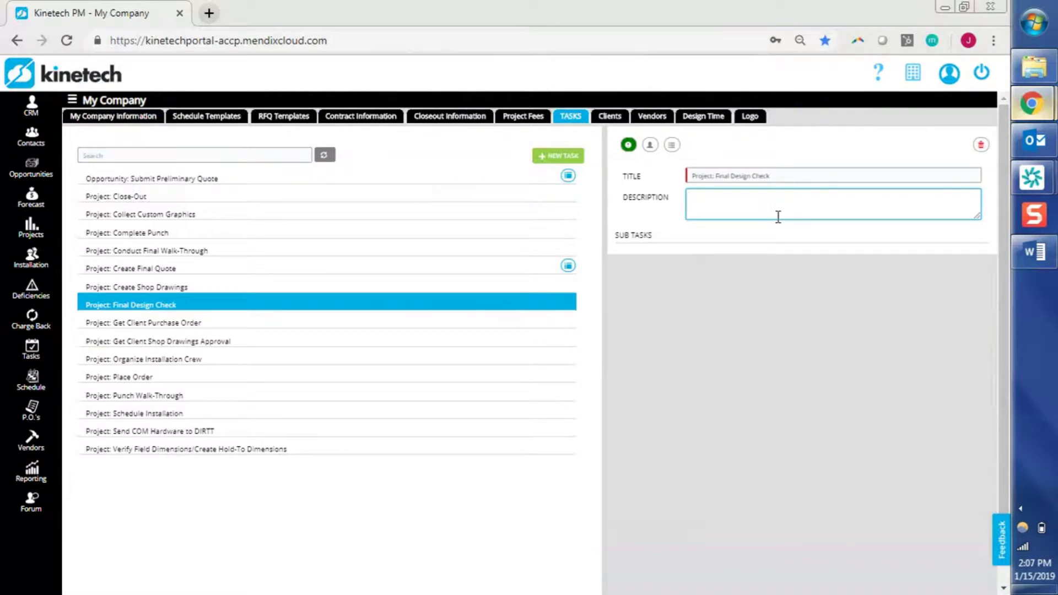
left_click(673, 146)
left_click(678, 249)
type("Sub task")
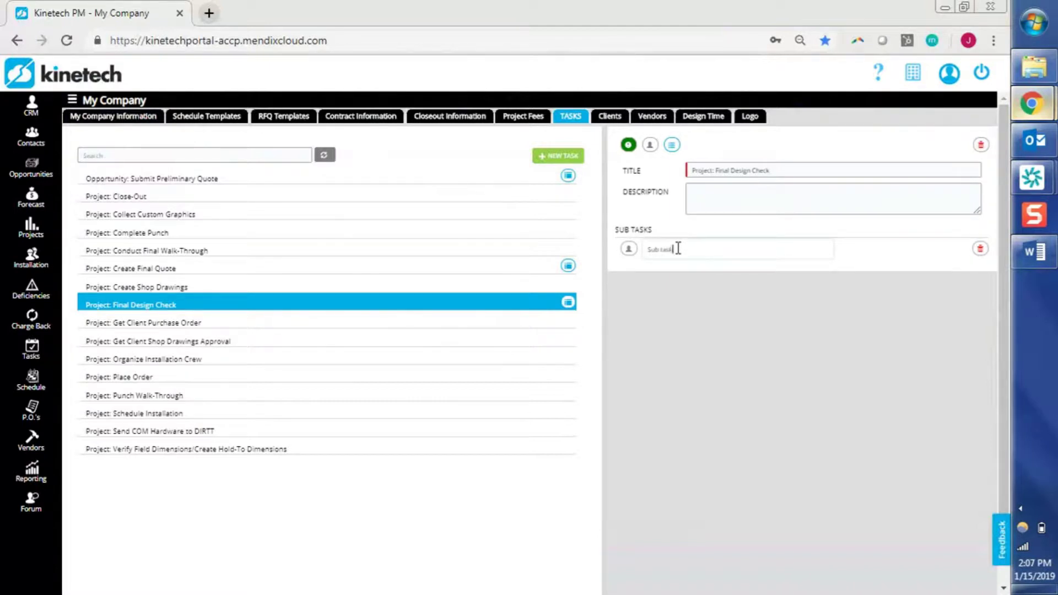
type(" 1")
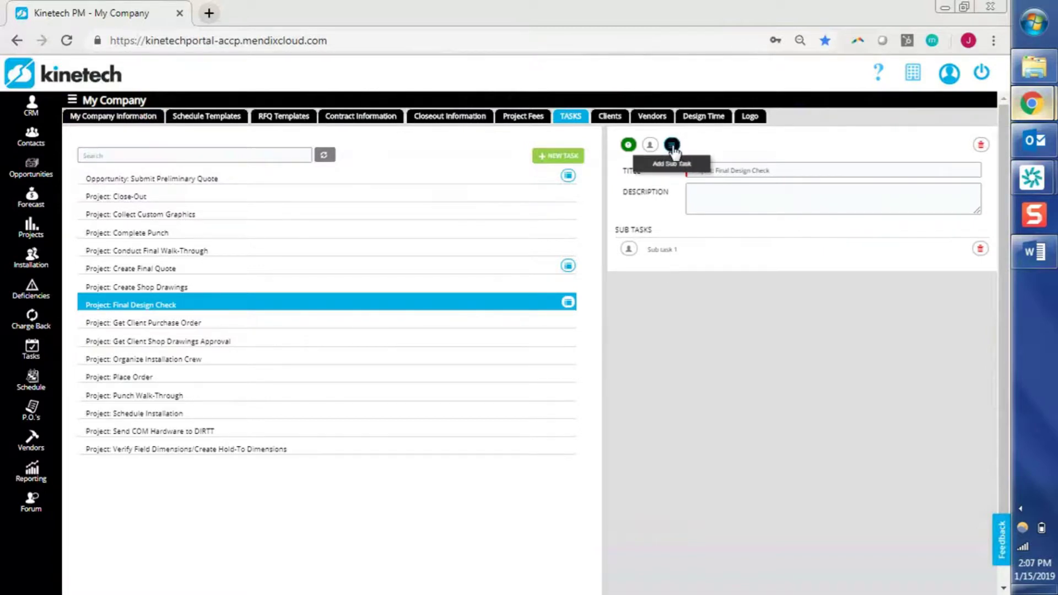
Add a second subtask named "Sub task 2" to the Final Design Check task
left_click(672, 146)
left_click(671, 270)
type("Sub task 2")
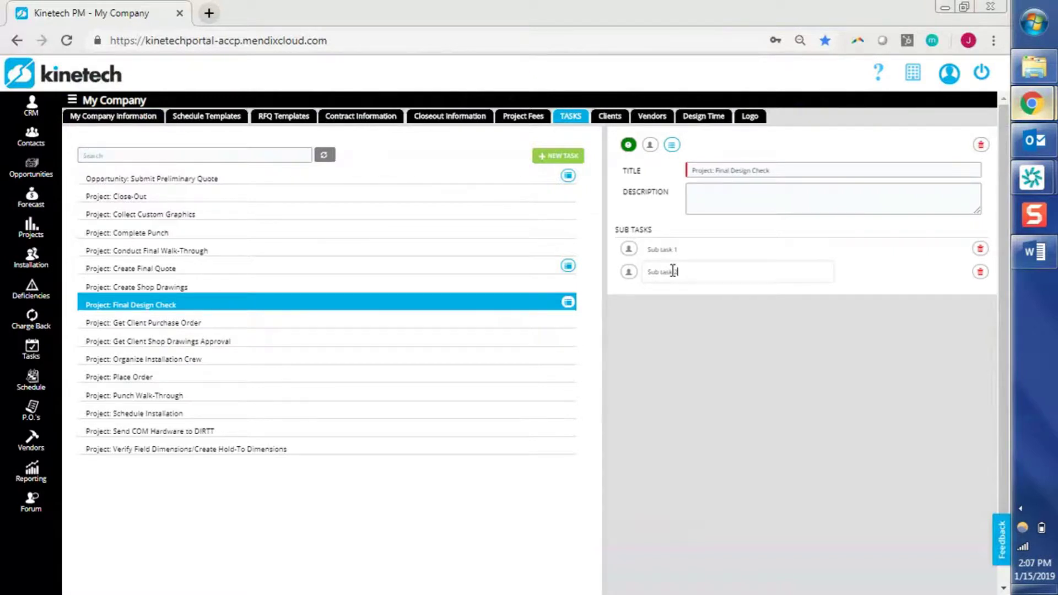
left_click(680, 334)
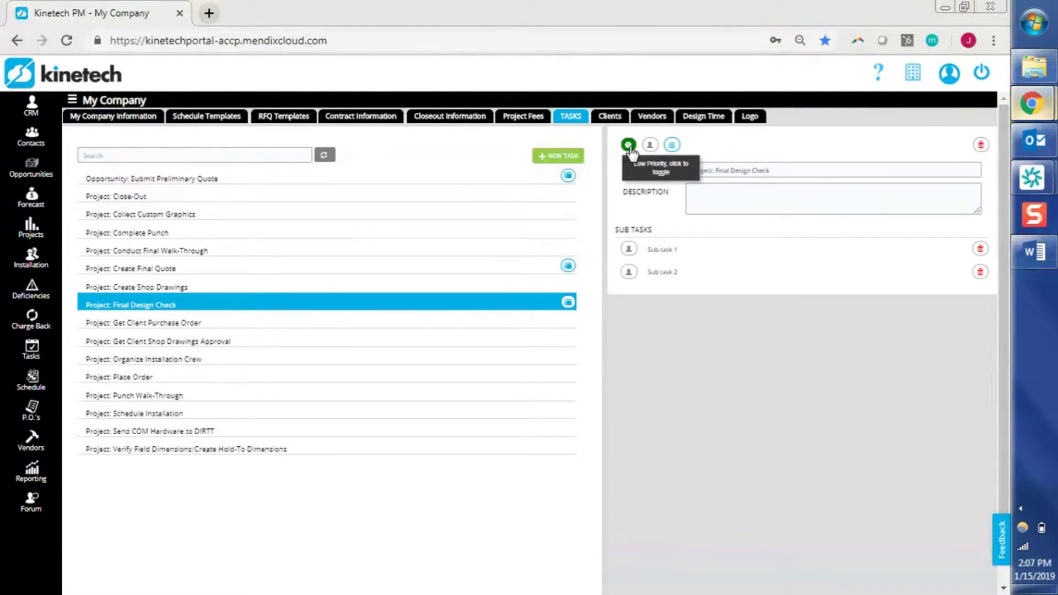
Set the Final Design Check task's priority to High and assign one team member to it
left_click(628, 145)
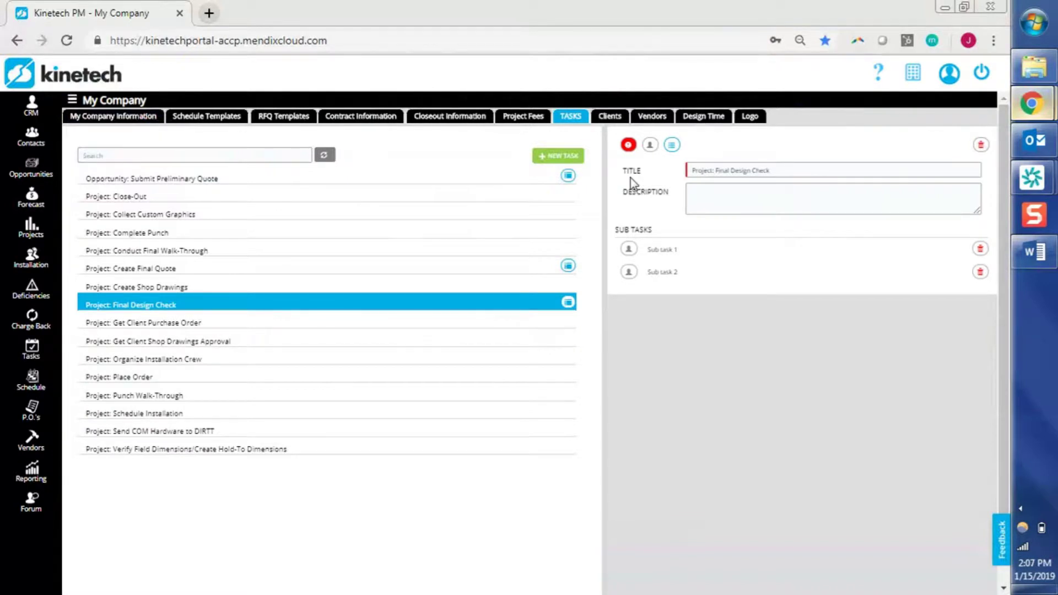
left_click(651, 146)
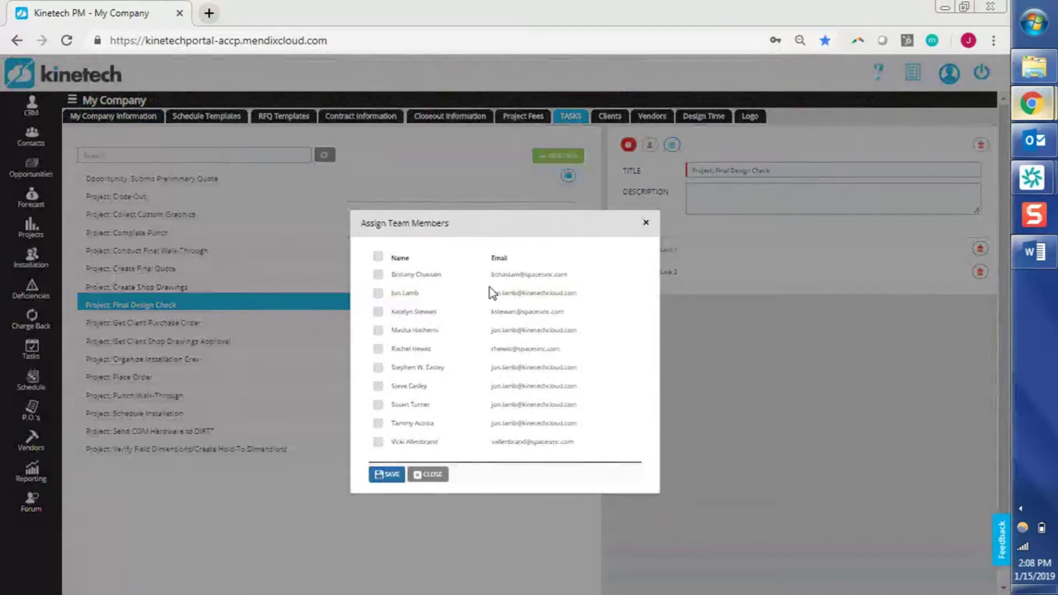
left_click(378, 294)
left_click(380, 475)
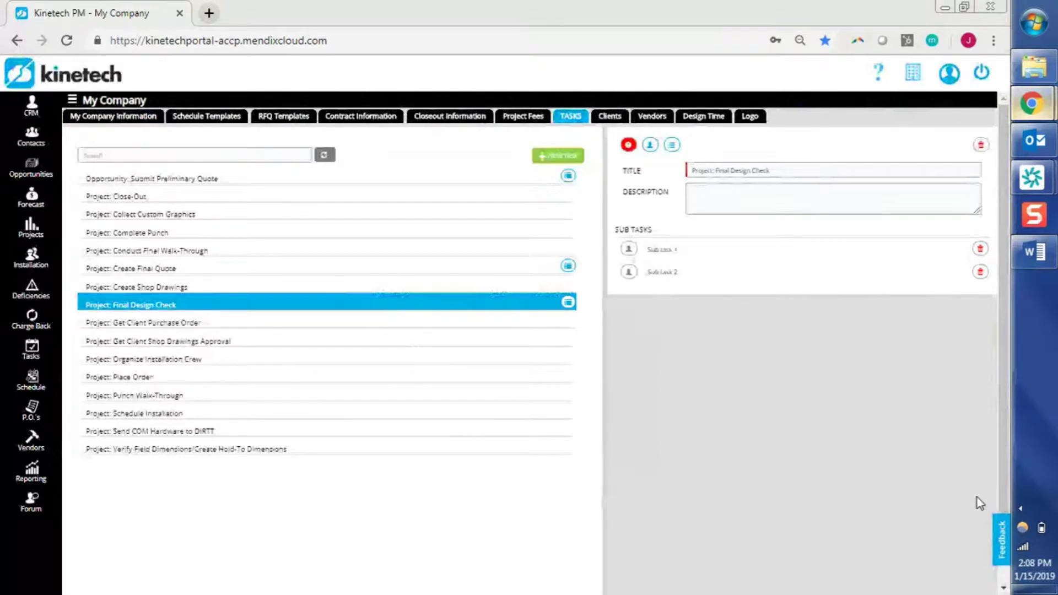
Save the common task changes made in the My Company settings
left_click(1003, 586)
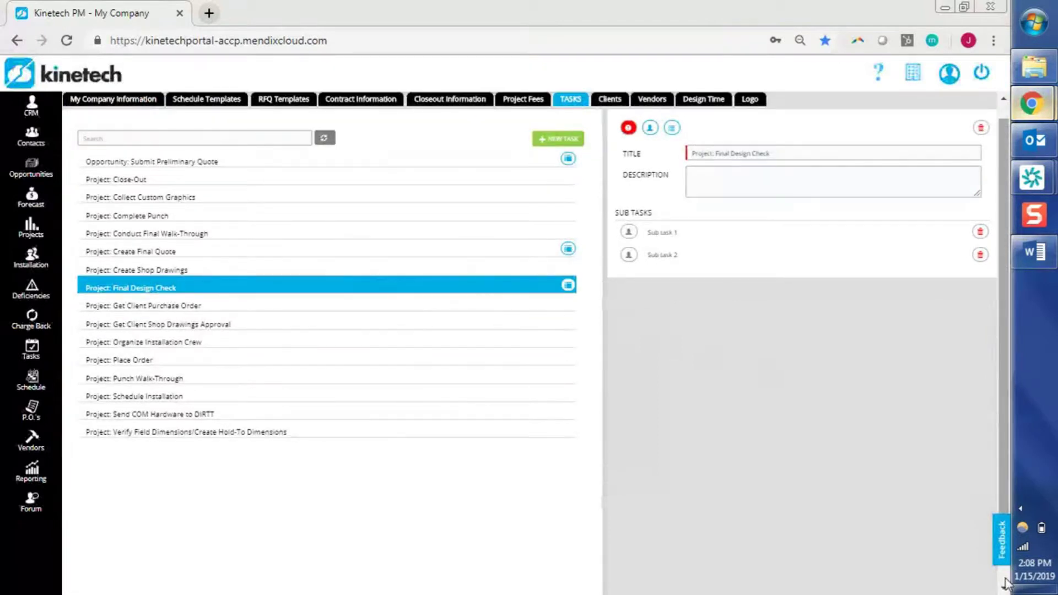
left_click(1003, 586)
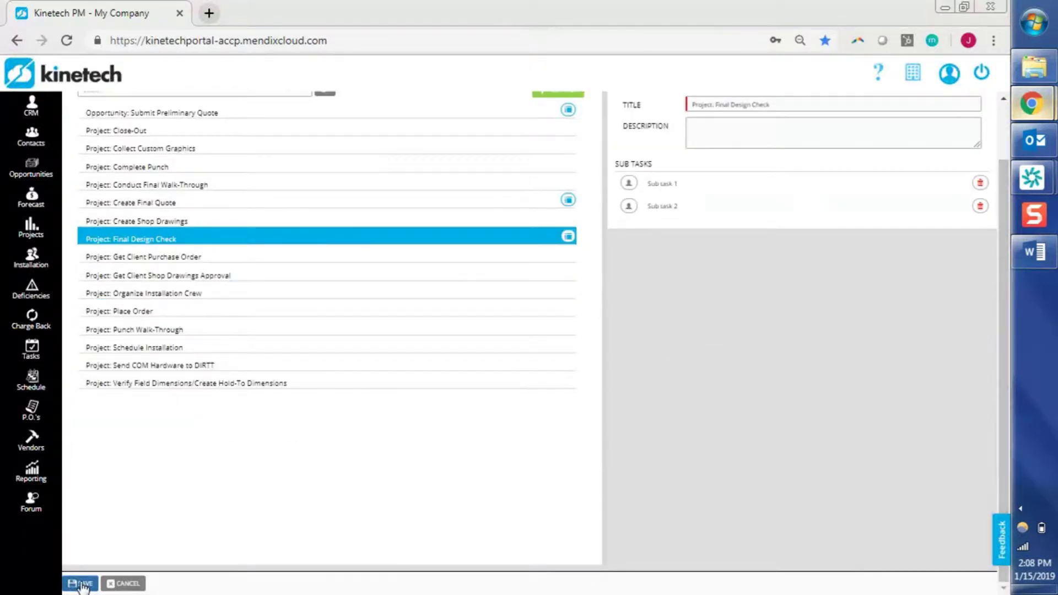
left_click(82, 584)
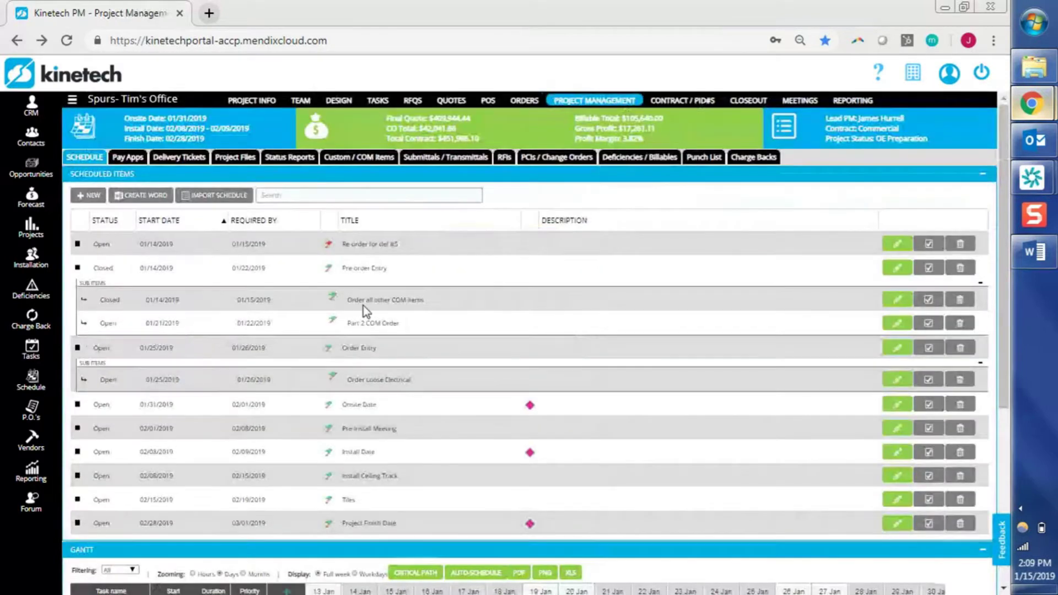
Open the task list of the Spurs- Tim's Office project and filter it to All Tasks
left_click(388, 103)
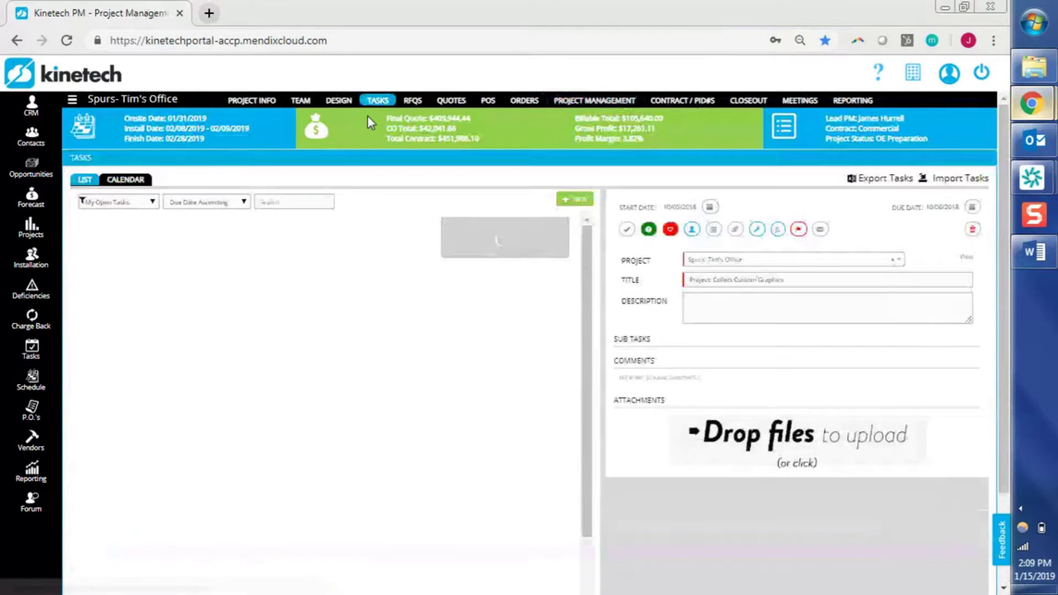
left_click(120, 203)
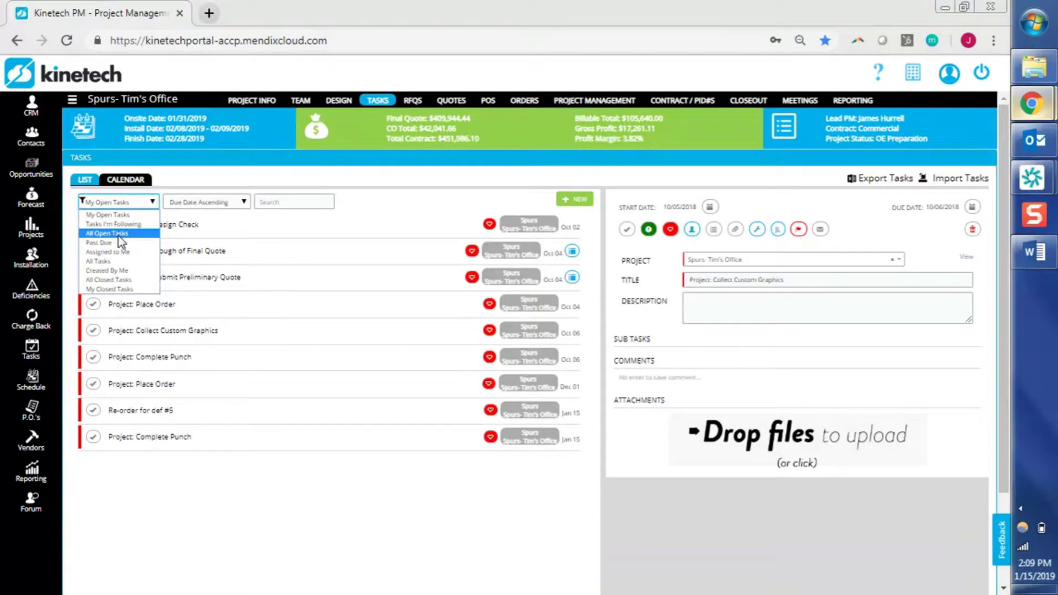
left_click(105, 261)
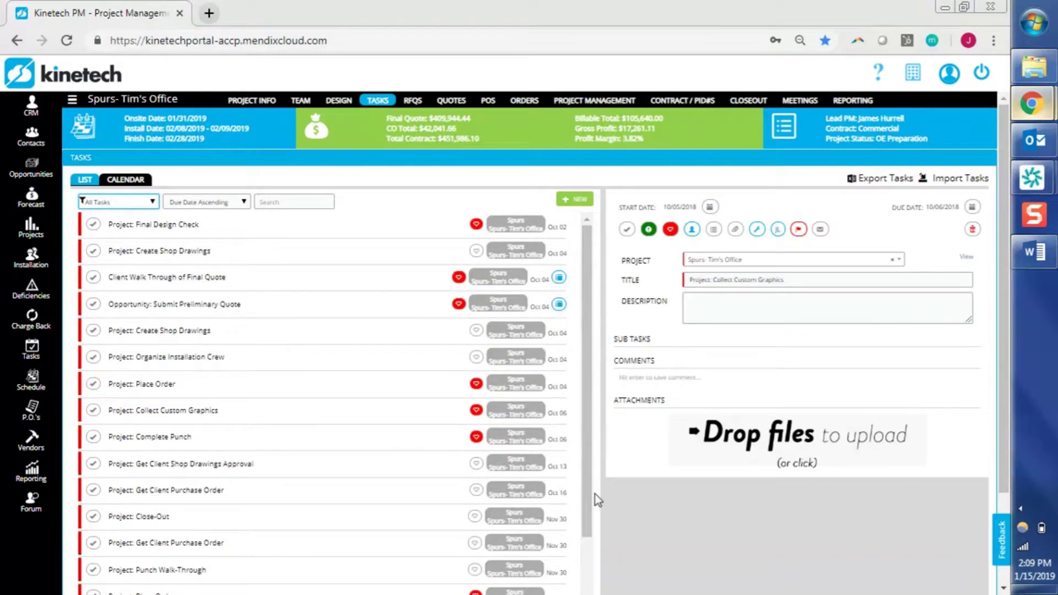
Import the Submit Preliminary Quote, Conduct Final Walk-Through, Final Design Check, Get Client Purchase Order, Place Order and Send COM Hardware to DIRTT tasks into the project
left_click(958, 179)
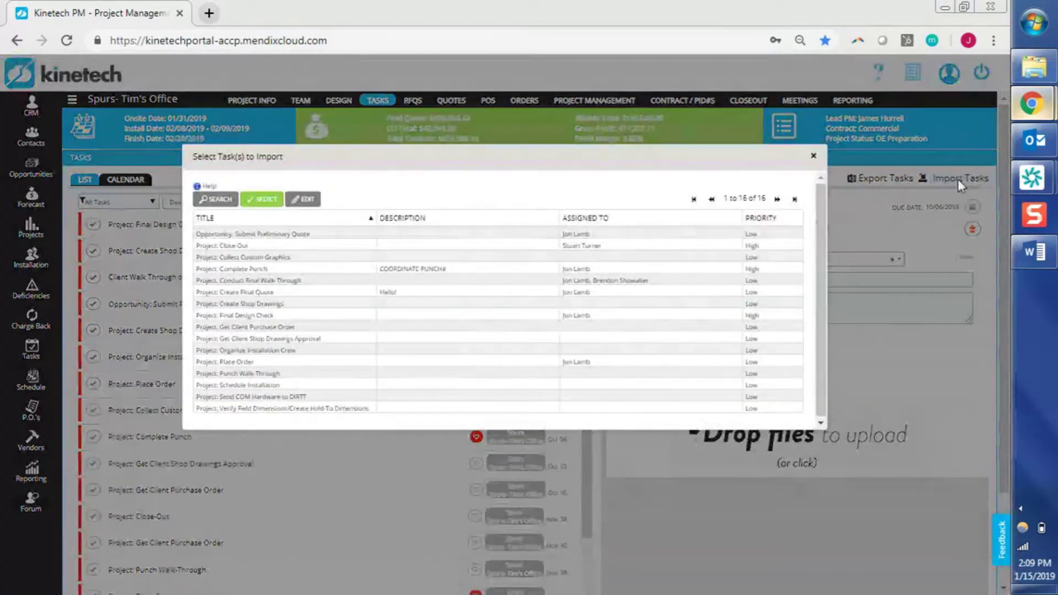
left_click_drag(705, 425, 704, 458)
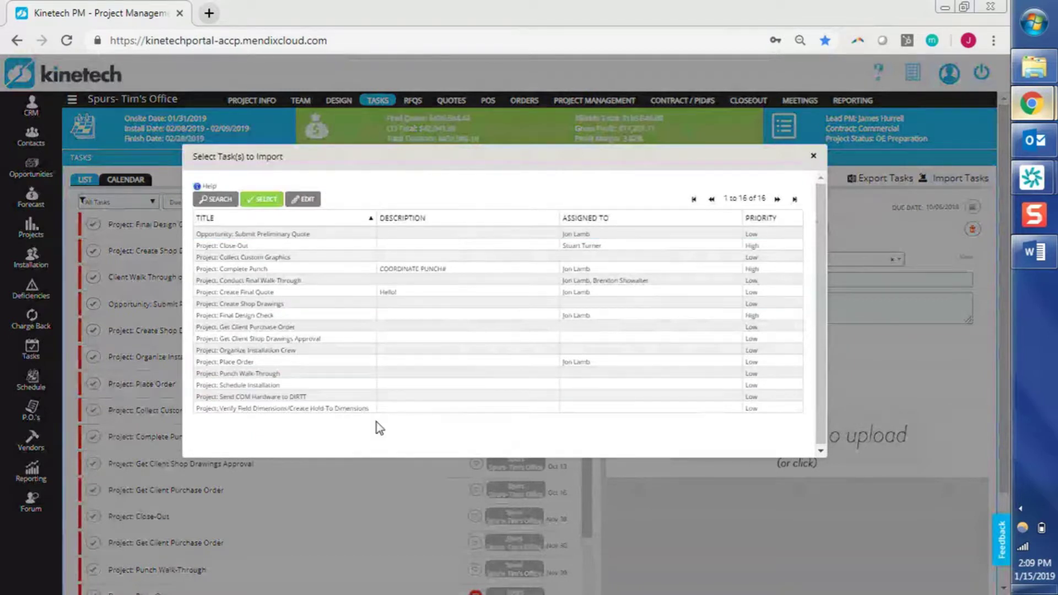
left_click(301, 354)
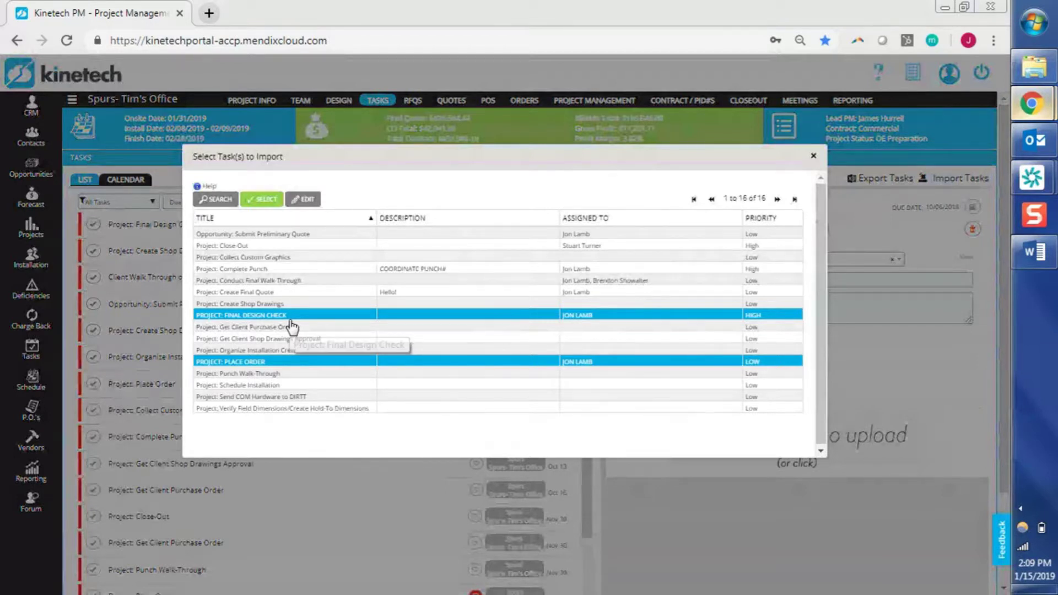
left_click(292, 235)
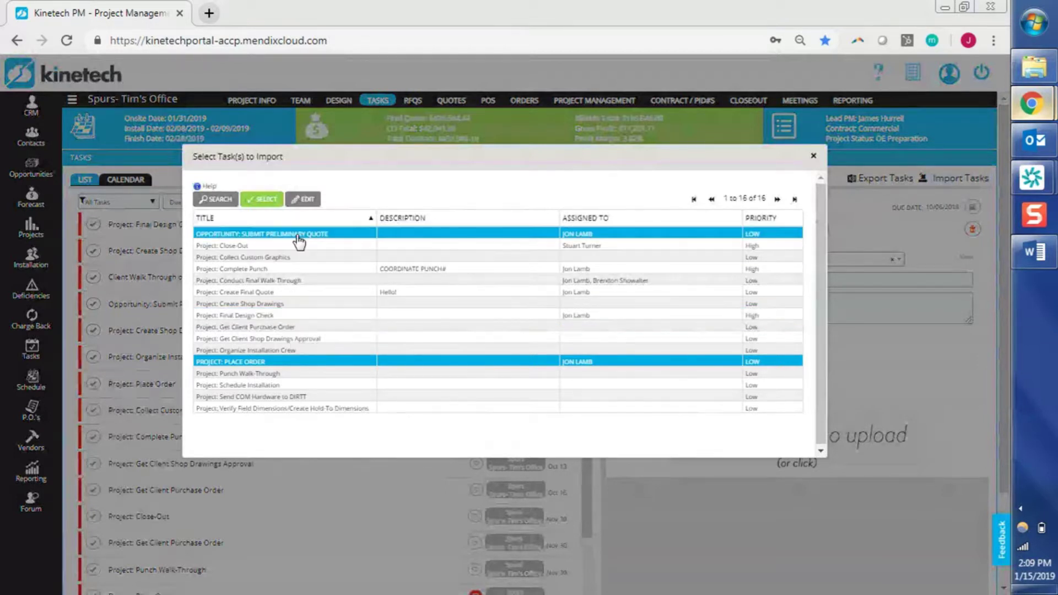
left_click(271, 316)
left_click(255, 396)
left_click(259, 350)
left_click(272, 327)
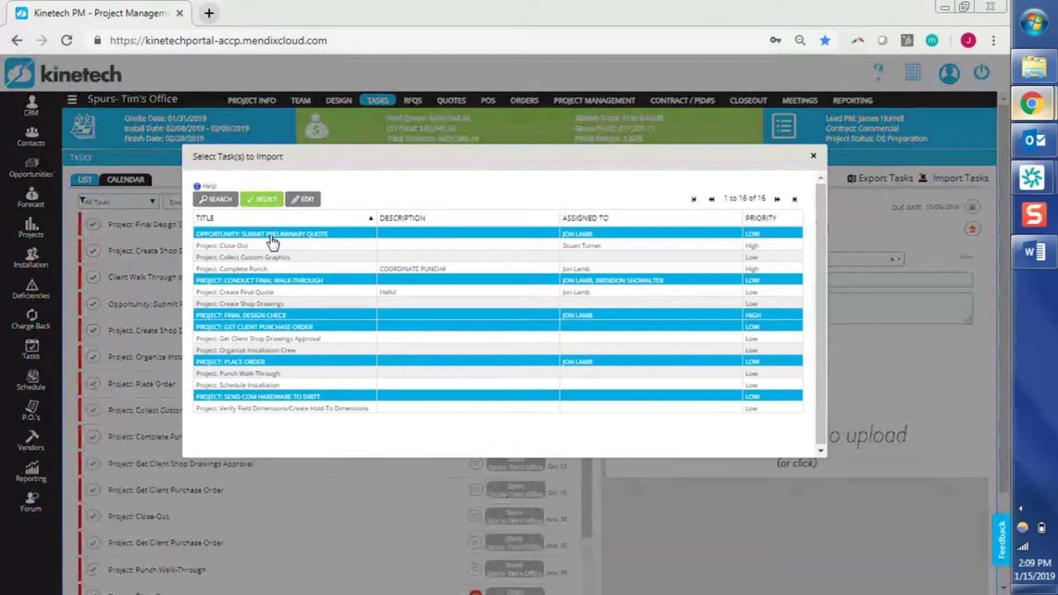
left_click(267, 200)
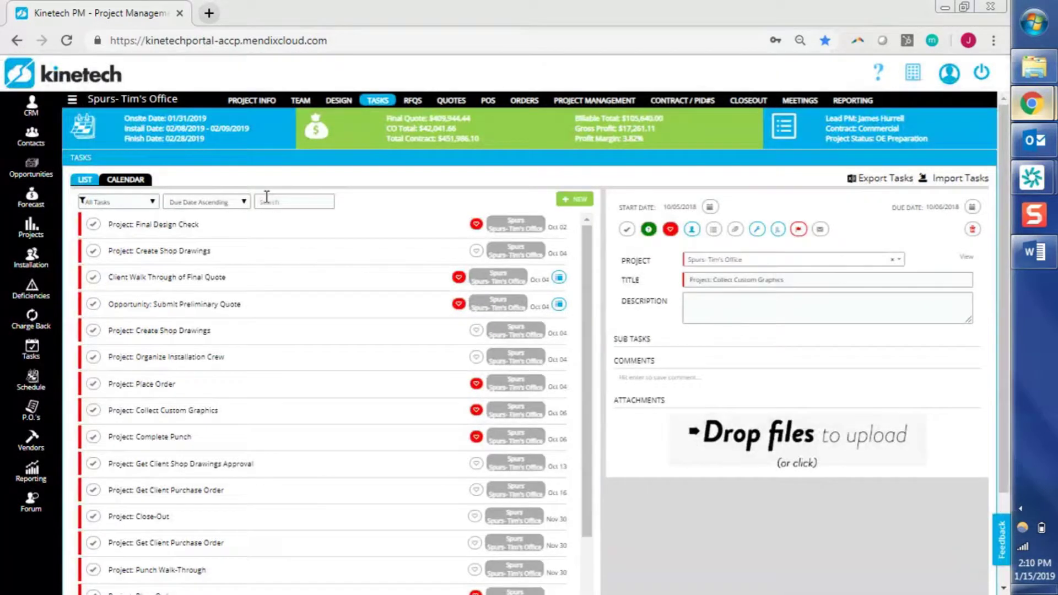
Find the imported tasks in the project's list and view the details of the new Conduct Final Walk-Through task
left_click_drag(586, 346, 577, 548)
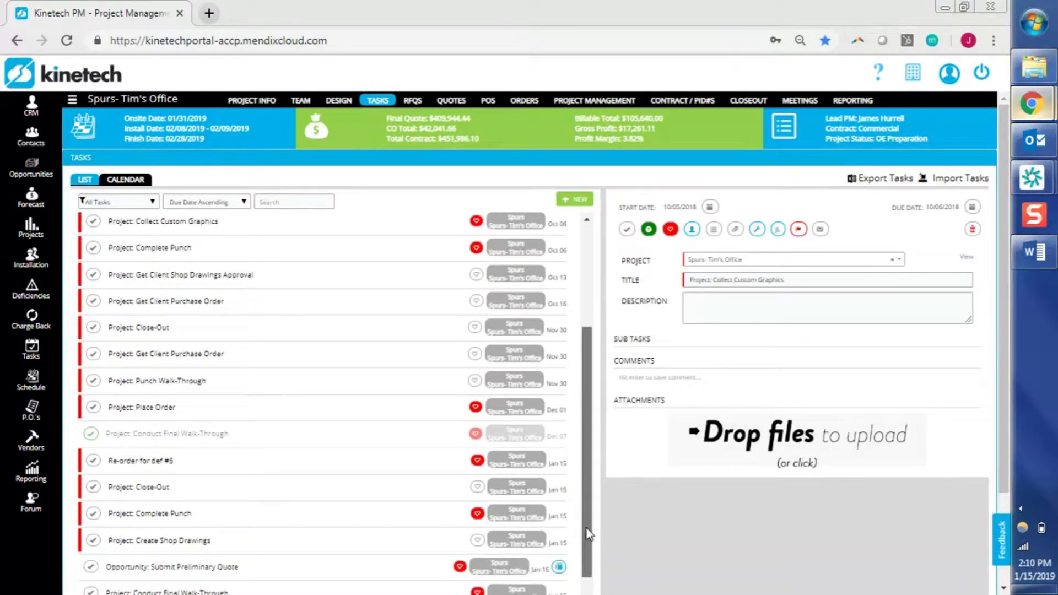
left_click_drag(586, 527, 586, 594)
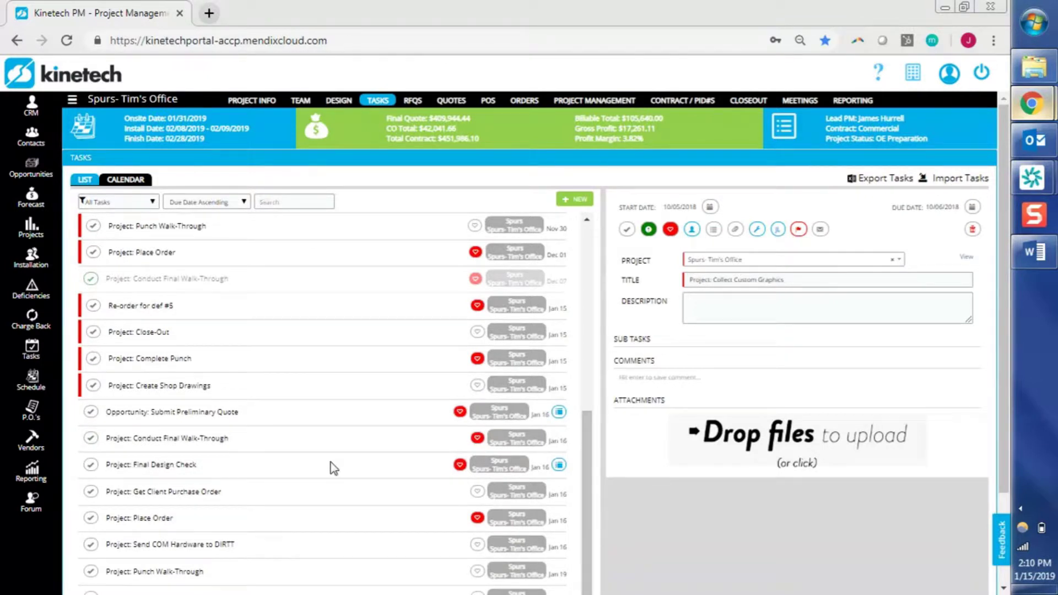
left_click(312, 439)
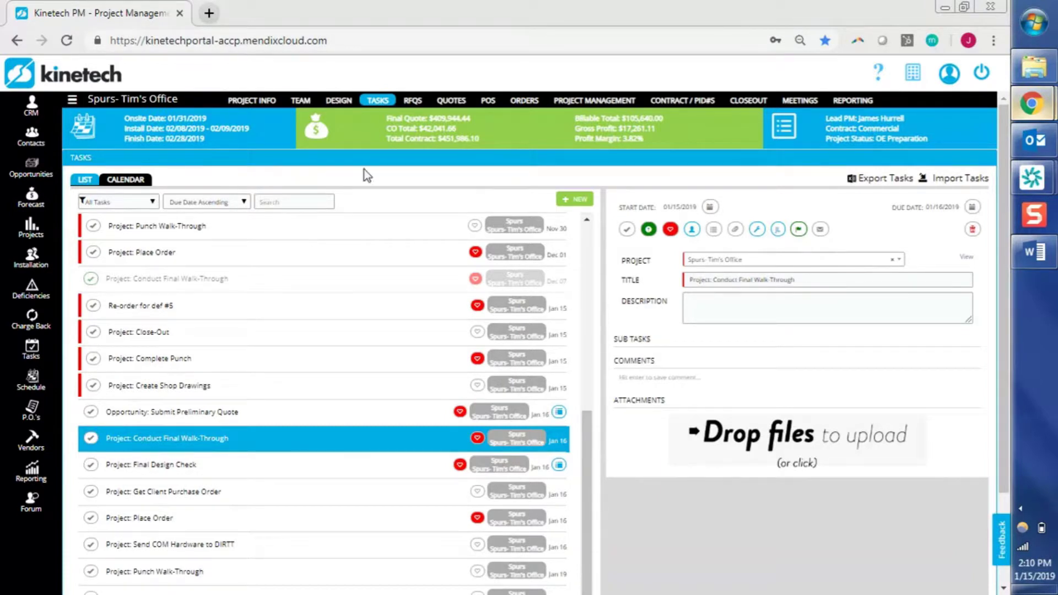
In the task calendar, move Submit Preliminary Quote to January 22, Place Order to January 23 and Final Design Check to January 25, 2019
left_click(139, 182)
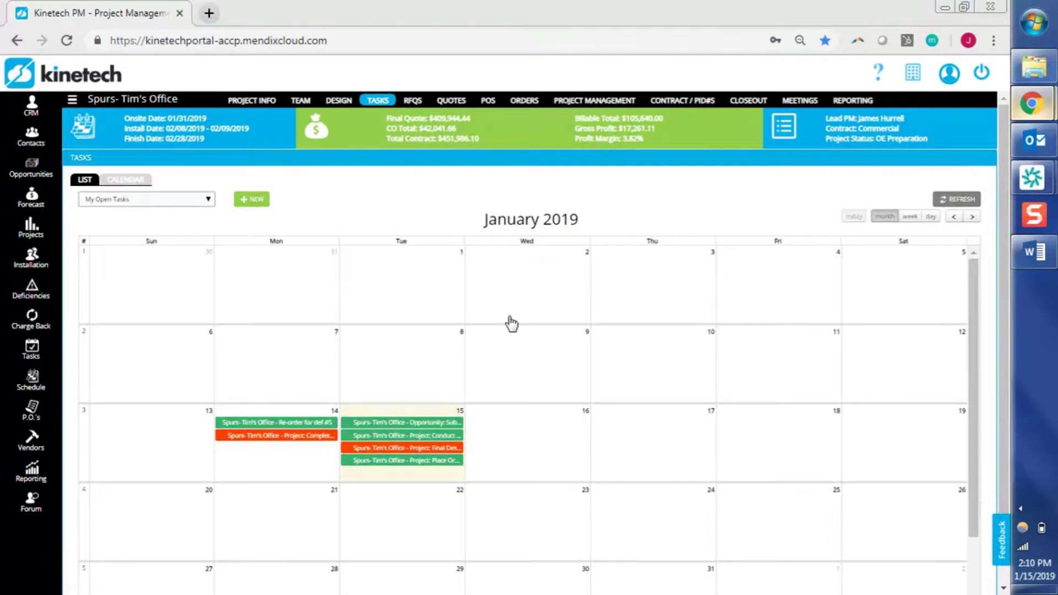
left_click_drag(428, 480, 422, 514)
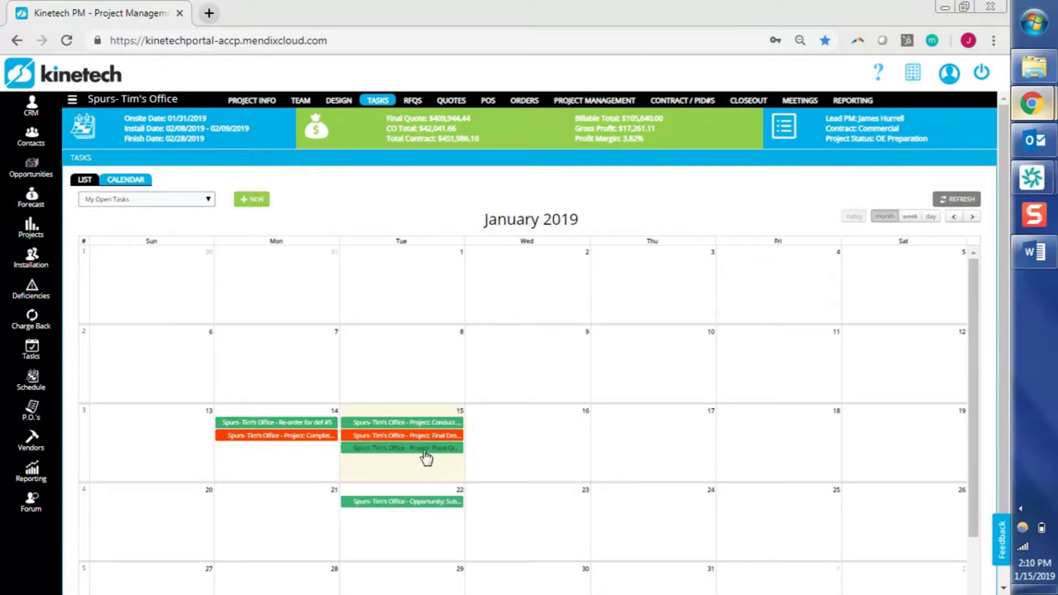
left_click_drag(425, 456, 524, 510)
left_click_drag(432, 435, 835, 529)
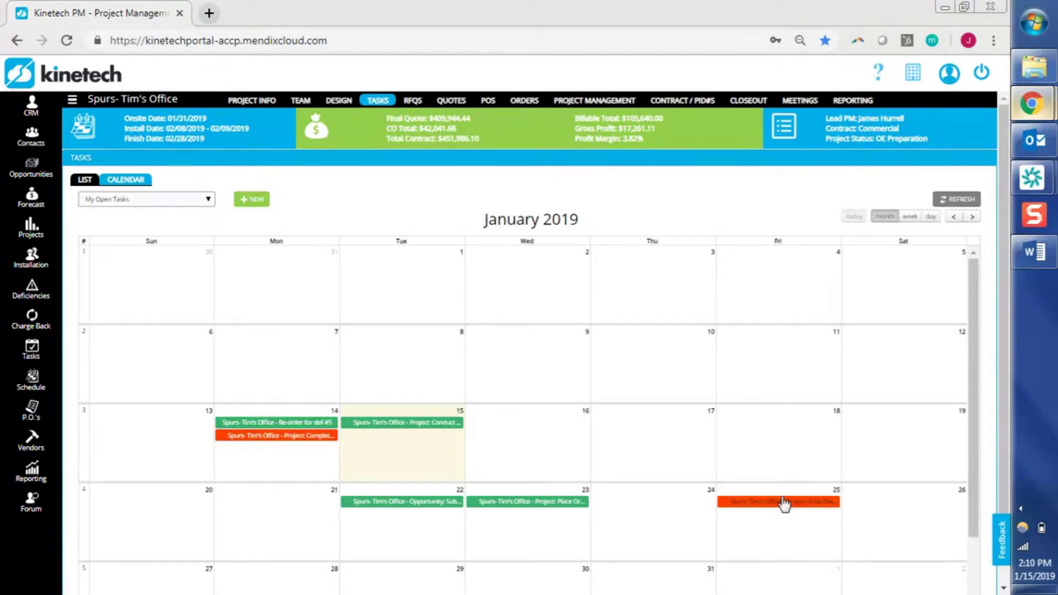
Open the Final Design Check task from January 25 in the calendar, enlarge its window and examine its start date and other fields
left_click(783, 503)
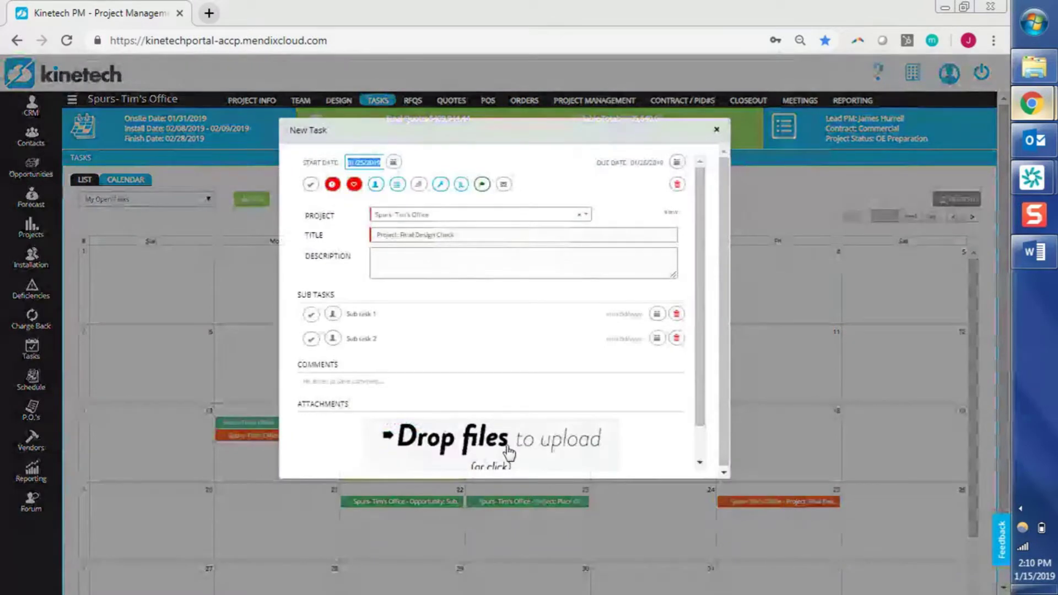
left_click_drag(497, 480, 492, 510)
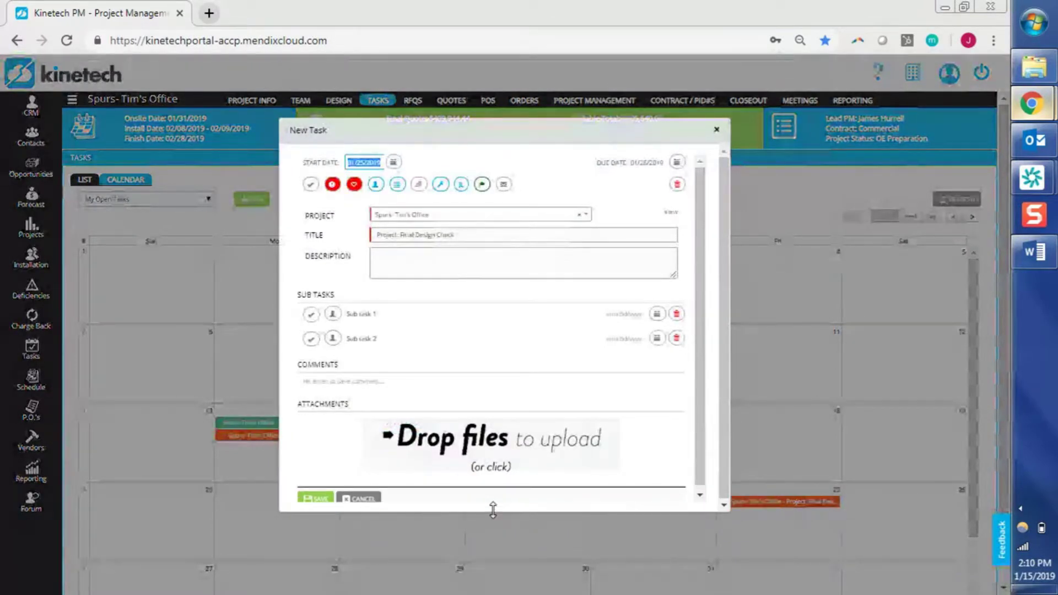
left_click_drag(492, 510, 499, 537)
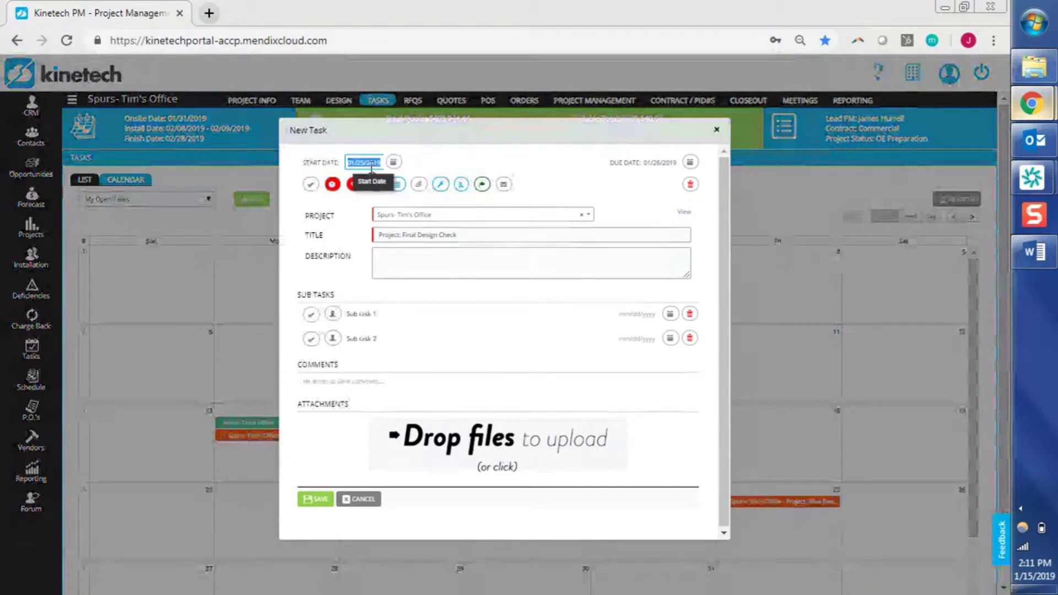
left_click(383, 142)
left_click(378, 164)
left_click(351, 216)
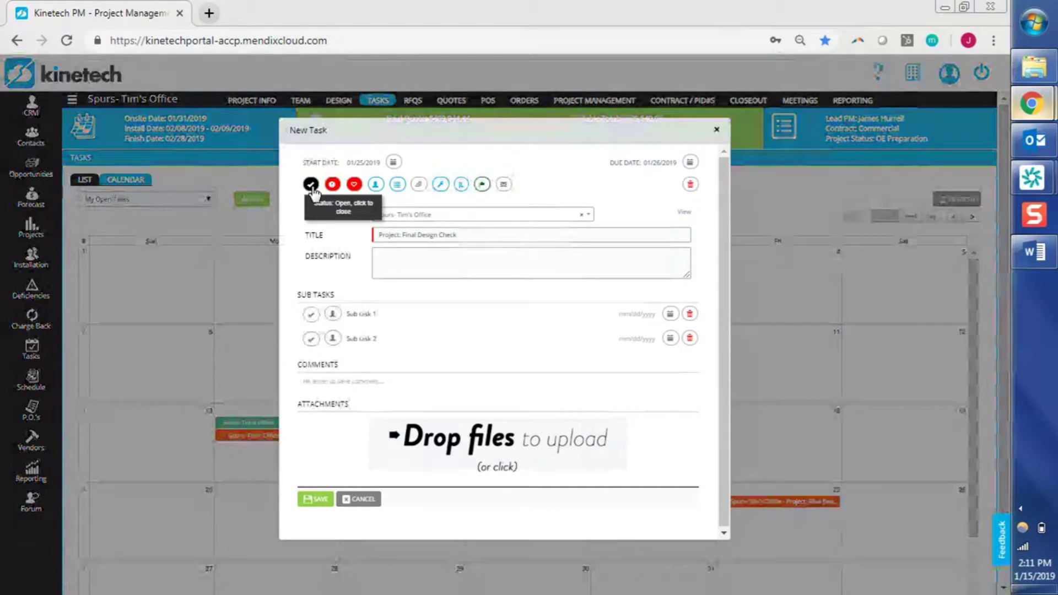
Check the team member assignments of the Final Design Check task and add a subtask named Sub task 3
left_click(375, 185)
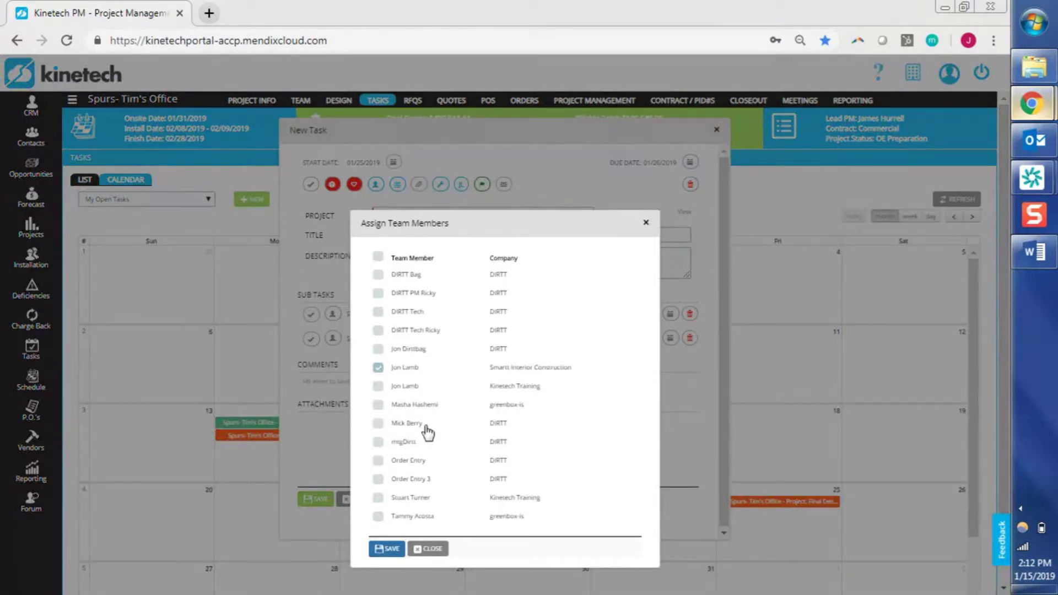
left_click(436, 549)
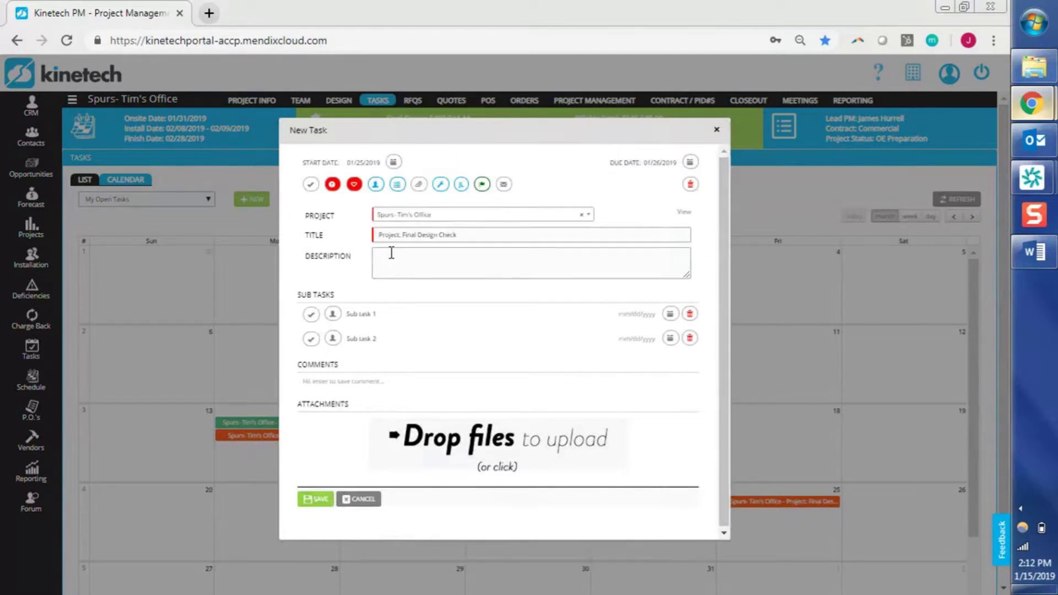
left_click(405, 190)
left_click(381, 359)
type("Sub")
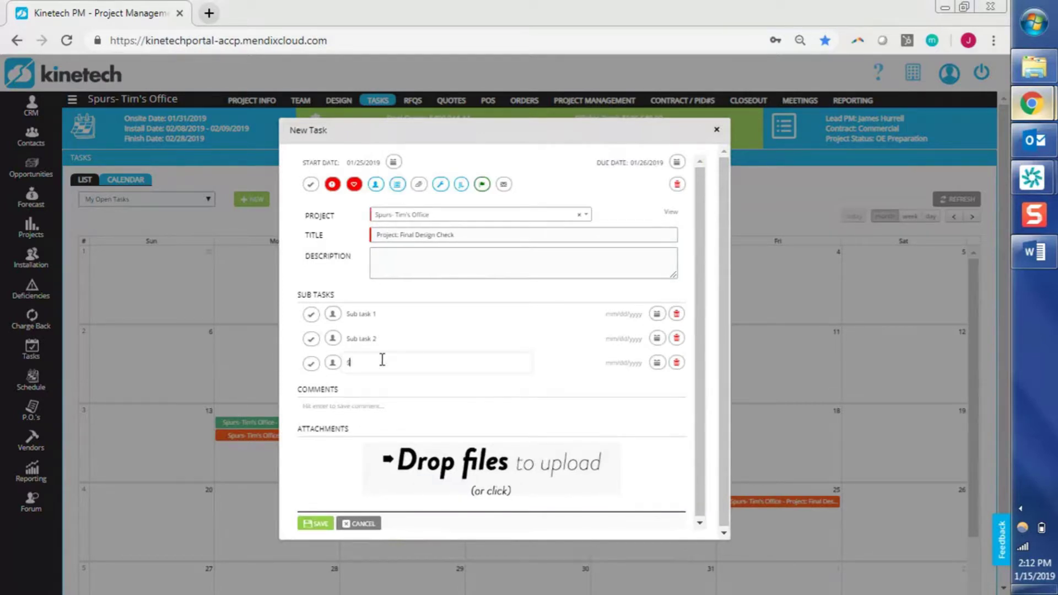
type(" task 3")
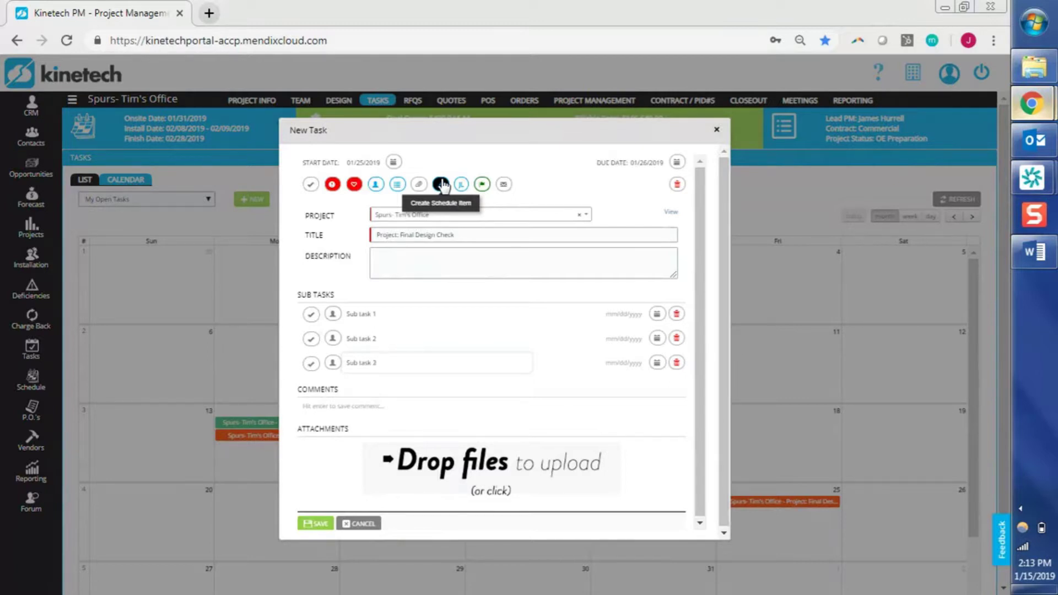
Create and save a schedule item from the Final Design Check task, and turn on the task's e-mail option
left_click(443, 185)
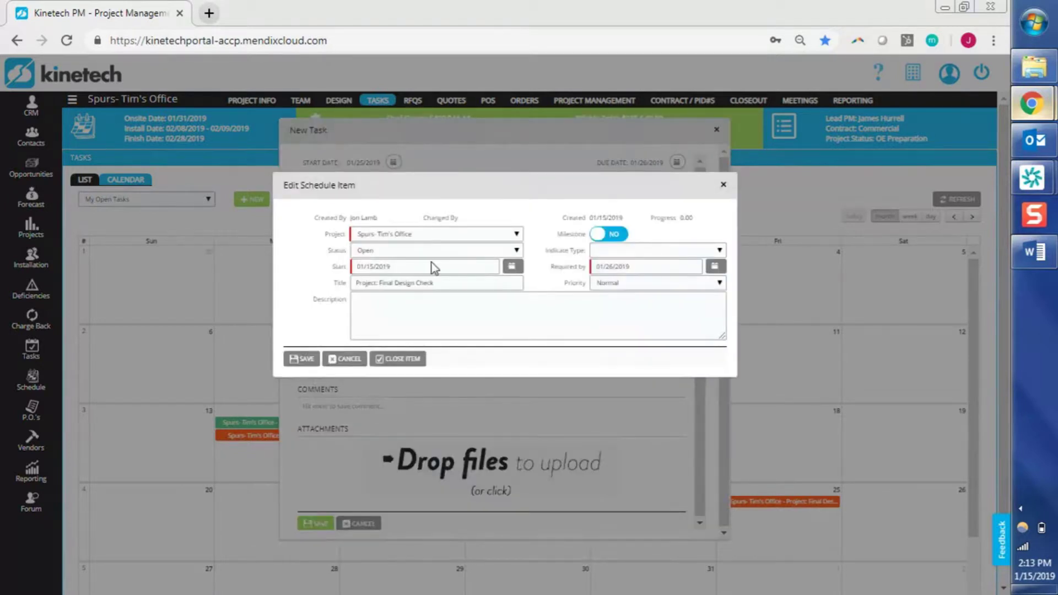
left_click(452, 287)
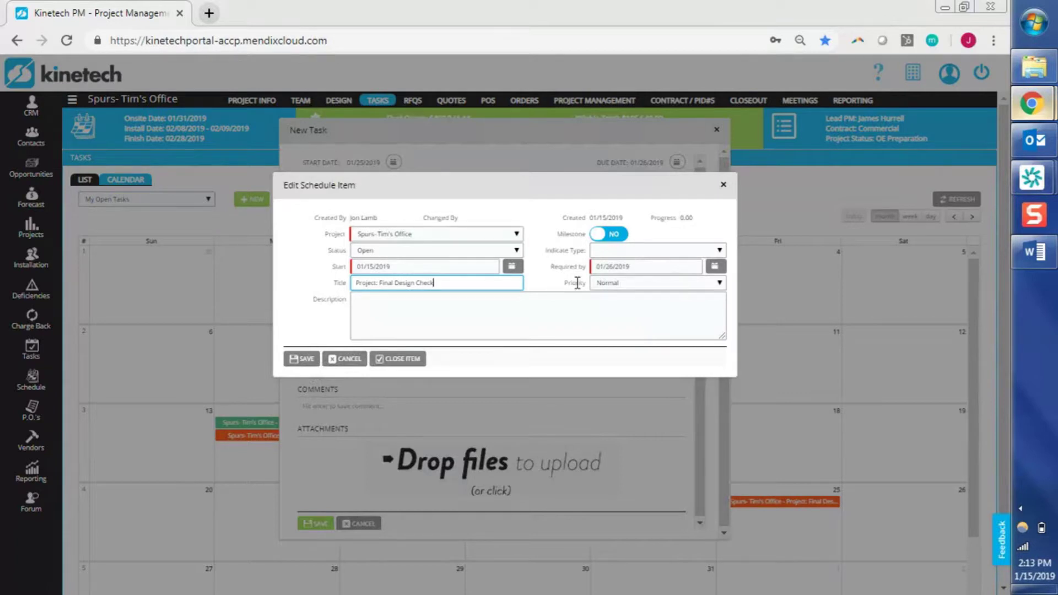
left_click(317, 359)
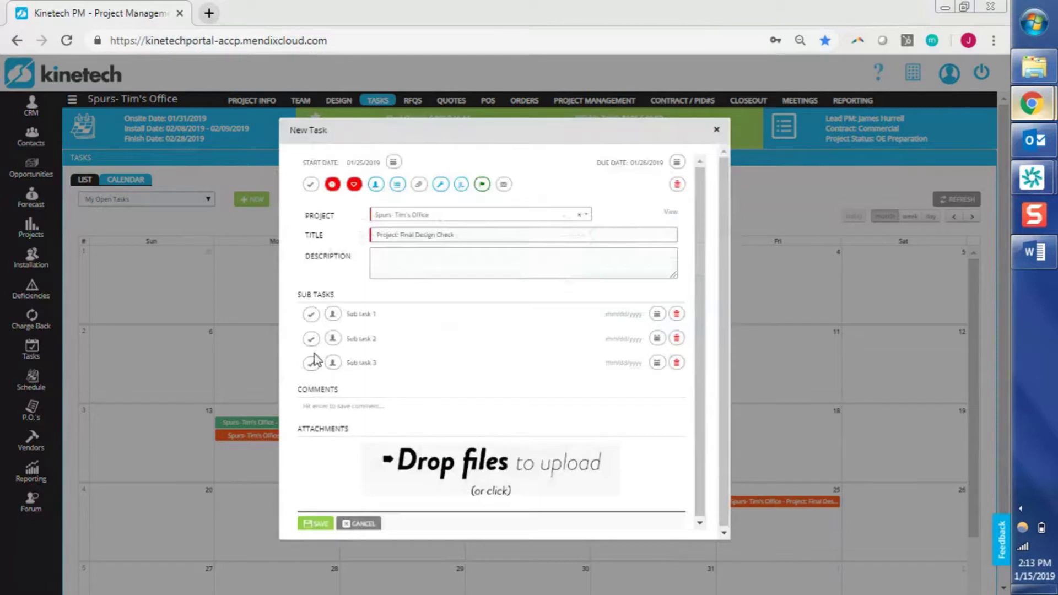
mouse_move(464, 186)
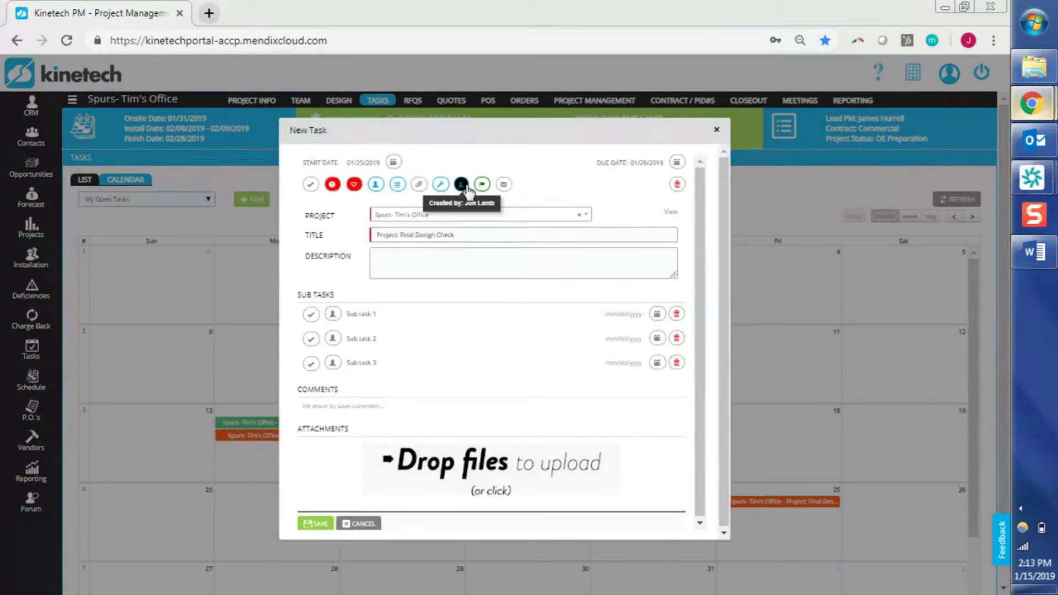
left_click(503, 184)
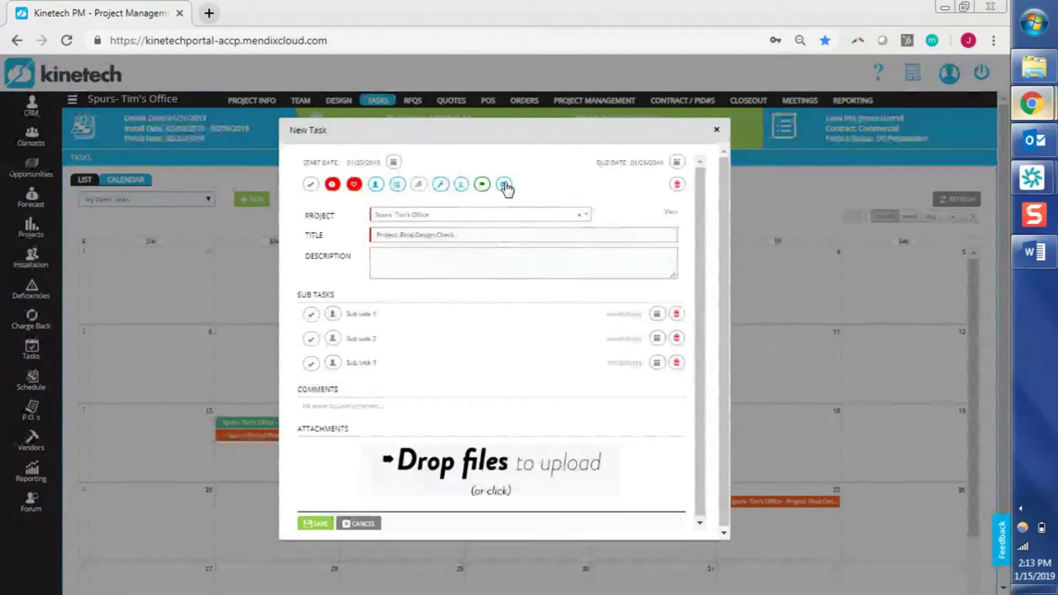
mouse_move(506, 188)
Add the comments "how's it going?" and "good, will be done firday" to the Final Design Check task
left_click(341, 407)
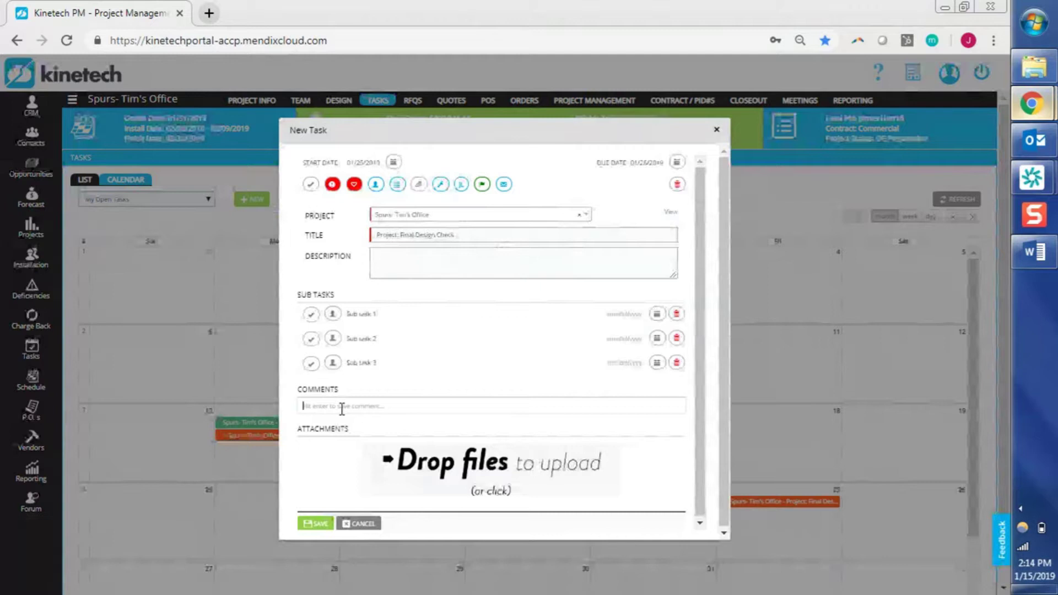
type("how'd")
key("BackSpace")
key("BackSpace")
type("s it going?")
key("Return")
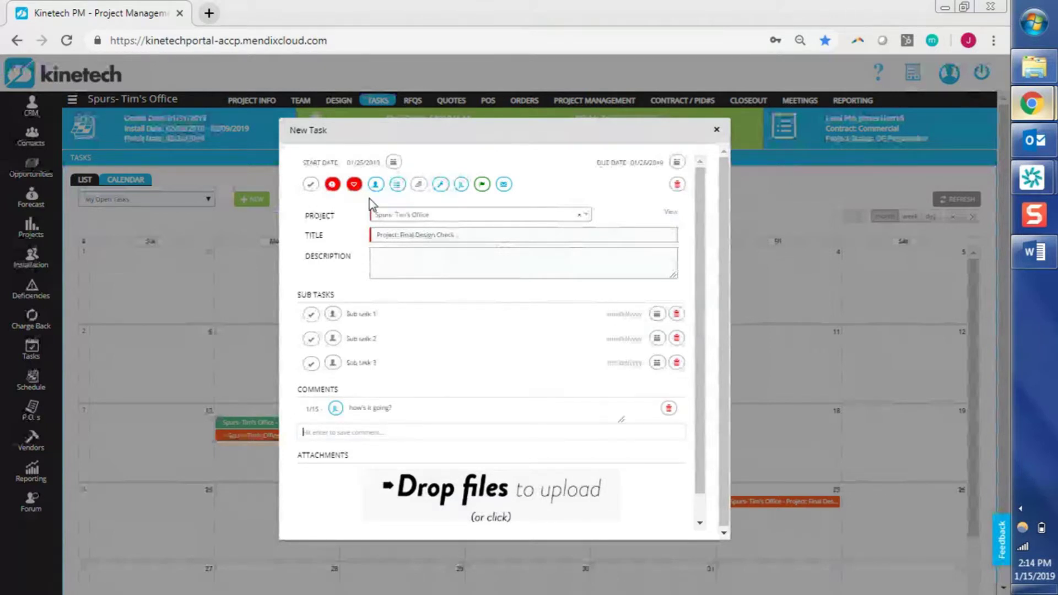
left_click(365, 438)
type("good, w")
type("ill be done fi")
type("iday")
key("Return")
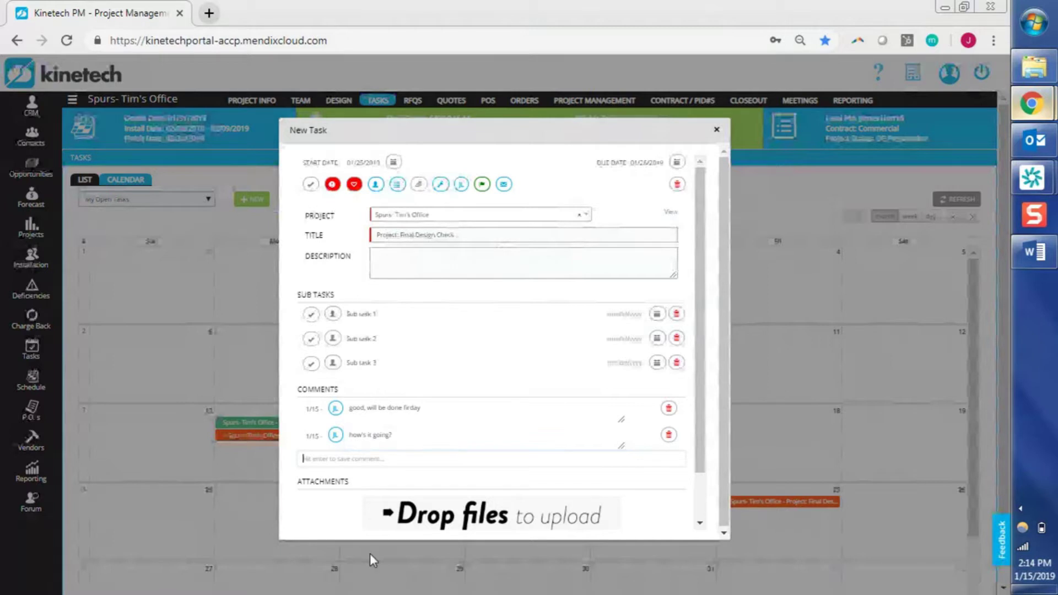
Enlarge the Final Design Check task window and save the task
left_click_drag(367, 539, 368, 582)
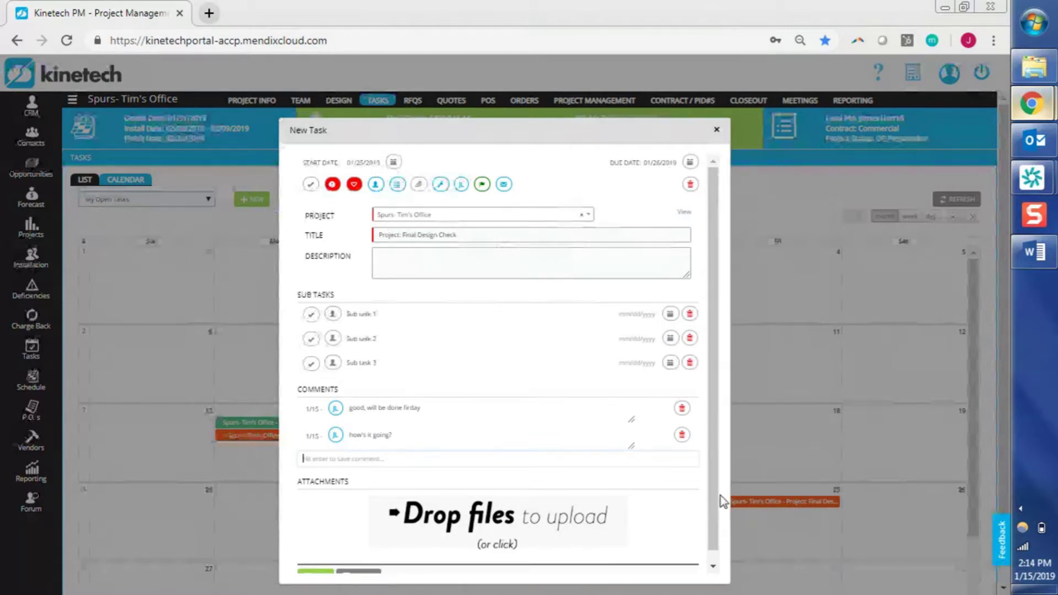
left_click(714, 565)
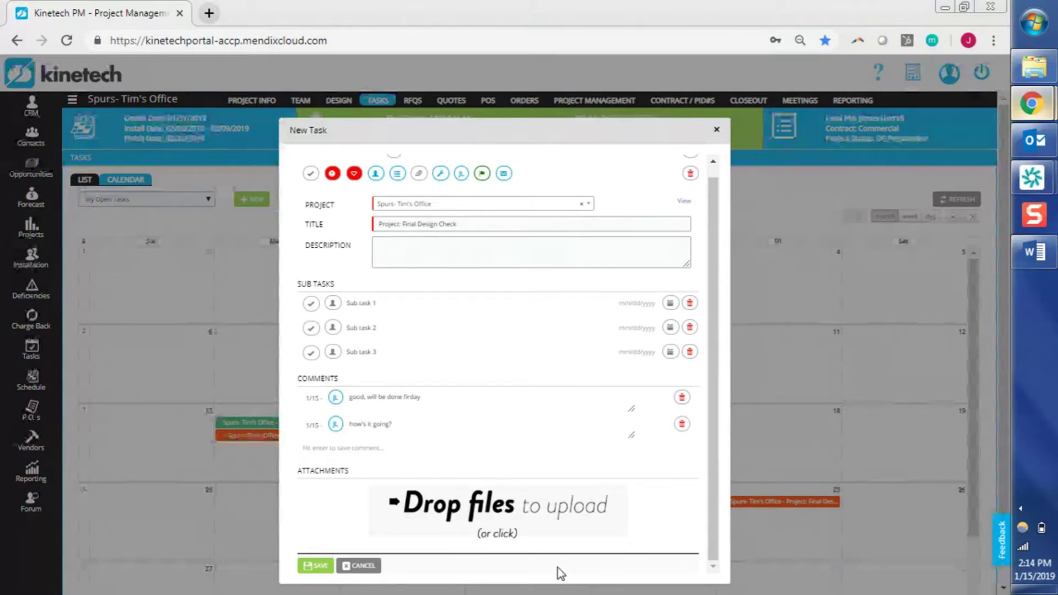
left_click(315, 566)
From the project's task list, import the Create Shop Drawings, Punch Walk-Through and Send COM Hardware to DIRTT tasks
left_click(94, 184)
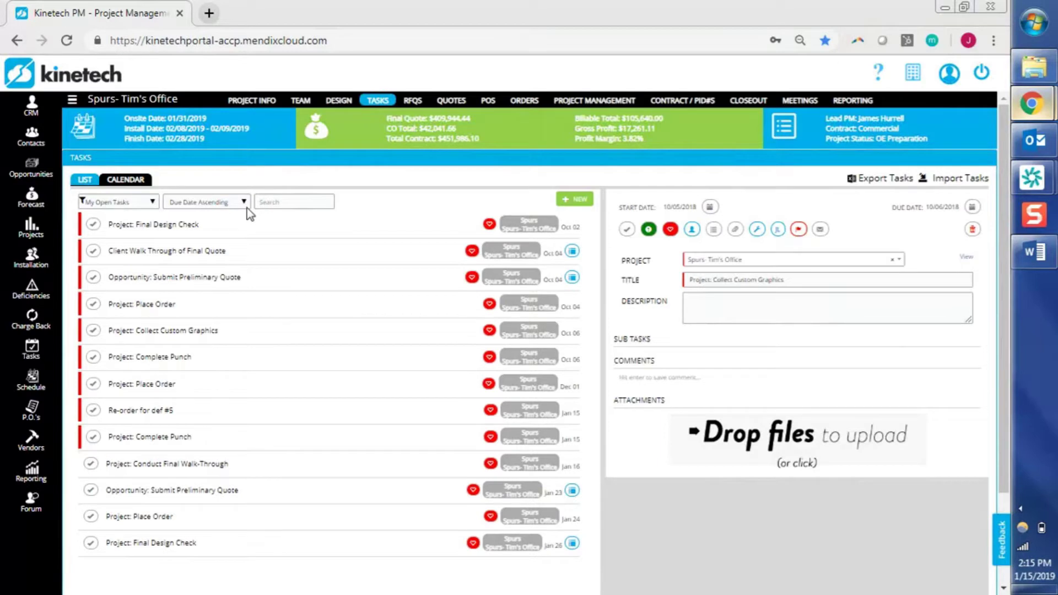
left_click(960, 178)
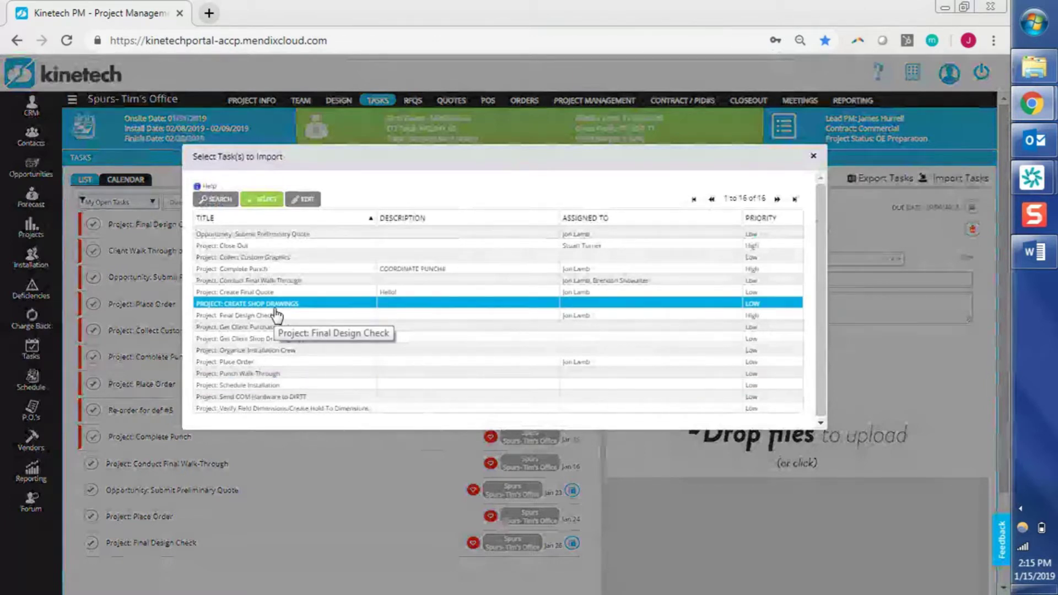
left_click(279, 373)
left_click(279, 397)
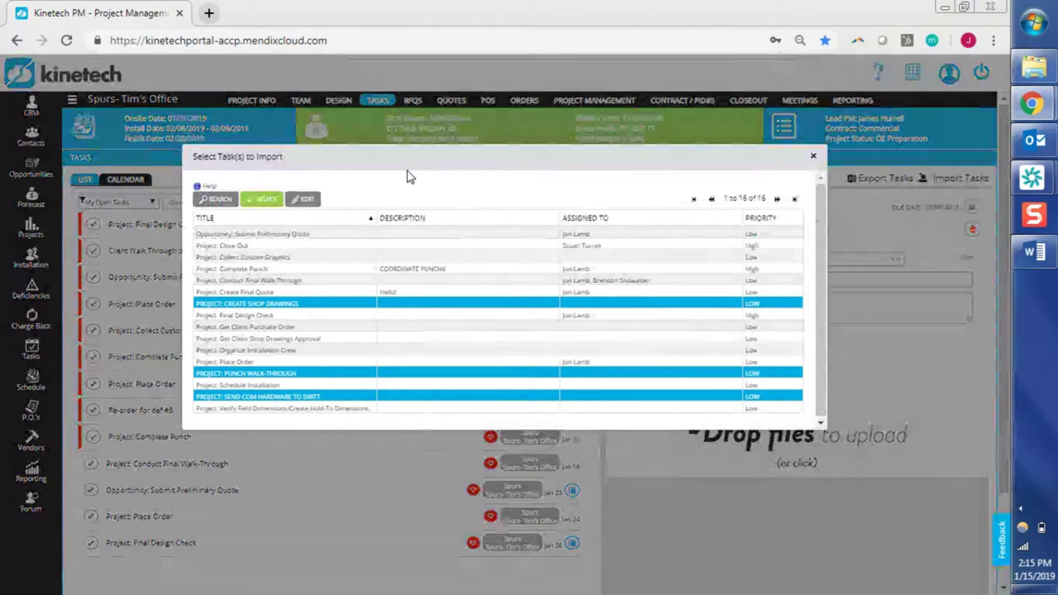
left_click(289, 293)
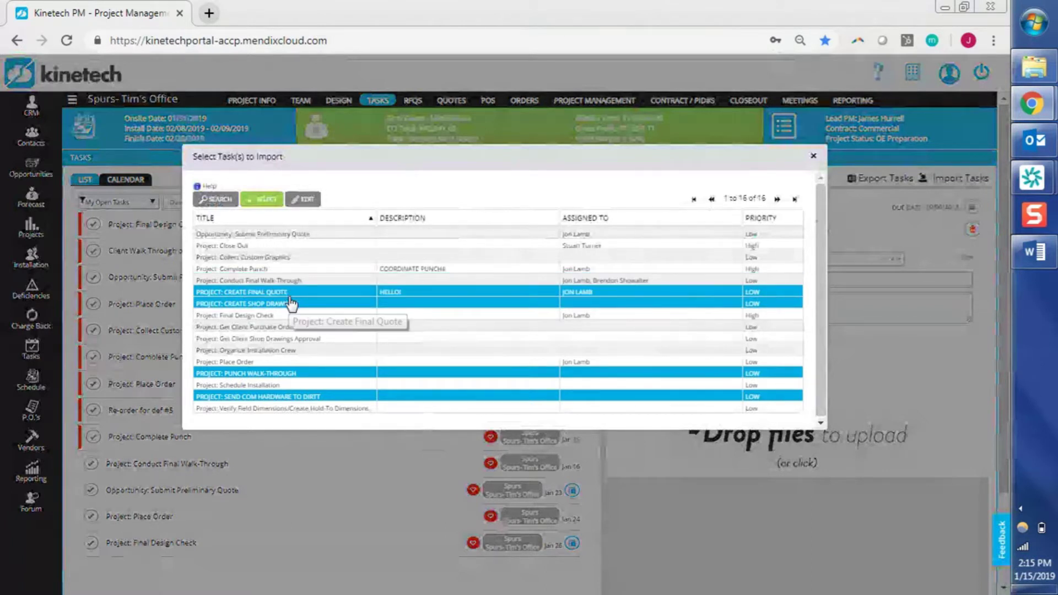
left_click(290, 295)
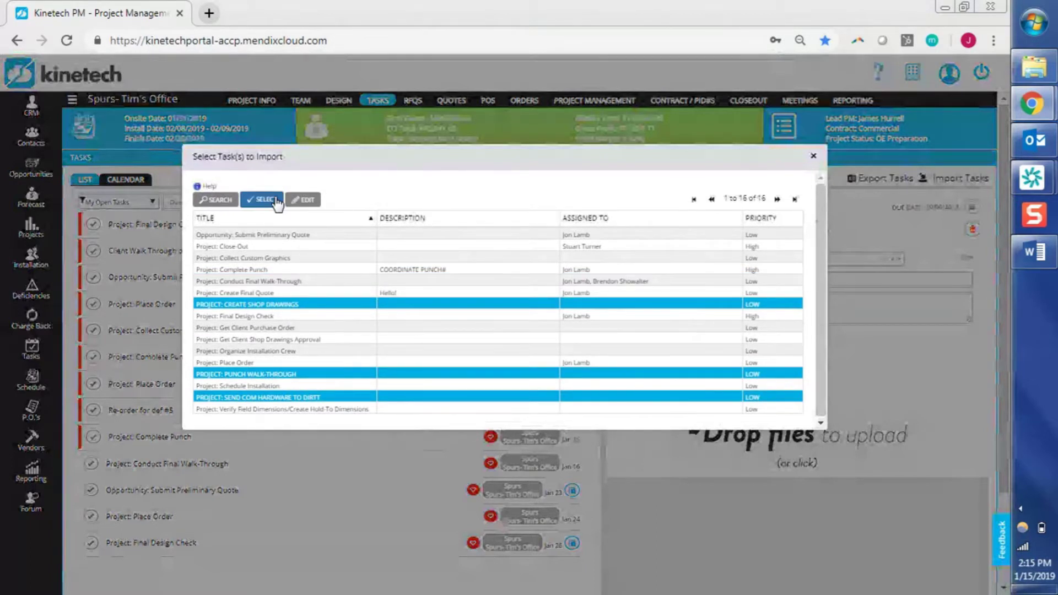
left_click(275, 201)
Filter the project's task list to All Tasks and look through it for the imported tasks
left_click(112, 208)
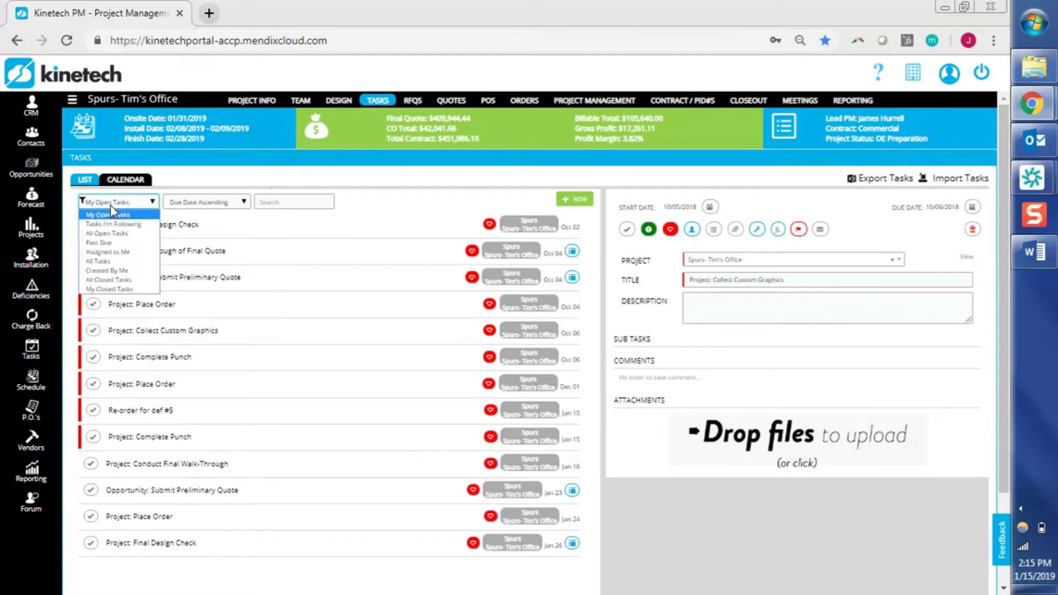
left_click(113, 260)
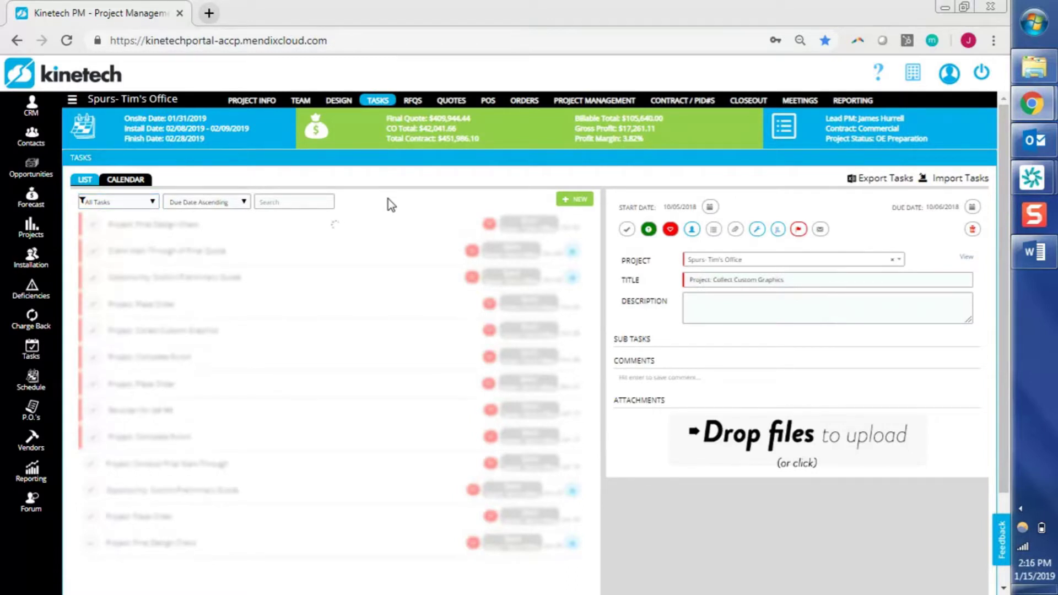
left_click_drag(588, 260, 576, 593)
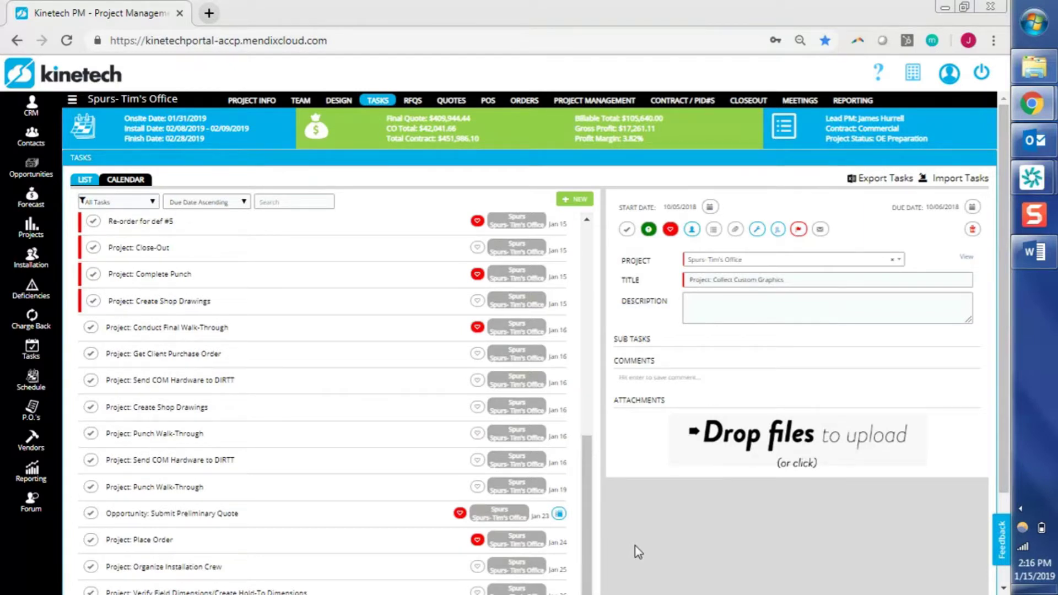
Switch to the training agenda in Word, go through its Schedule topics, and return to Kinetech PM
left_click(1032, 273)
left_click(408, 329)
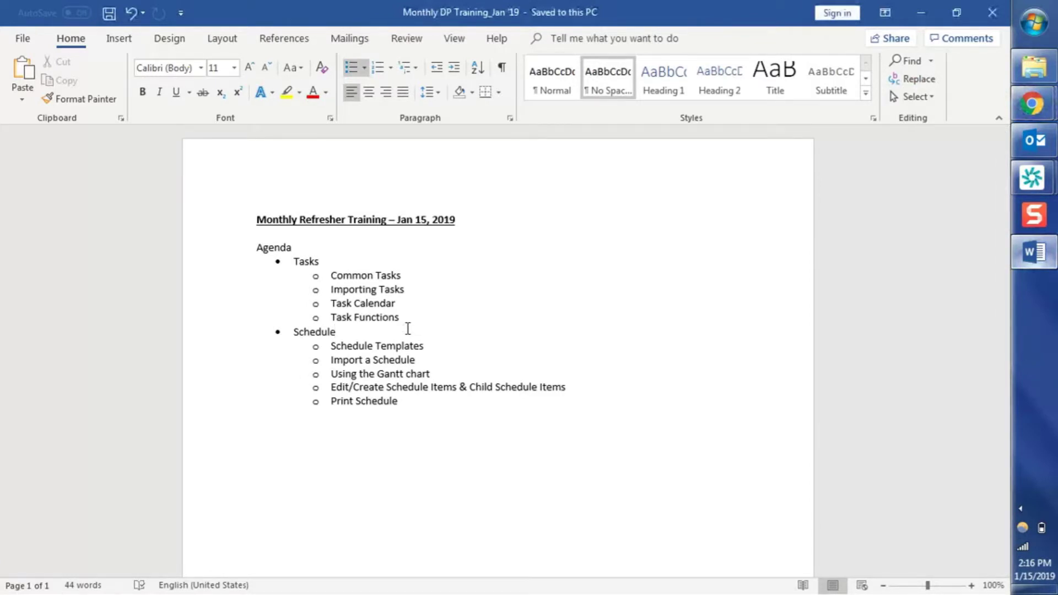
key("Down")
key("Down")
key("Down")
key("Down")
key("alt+Tab")
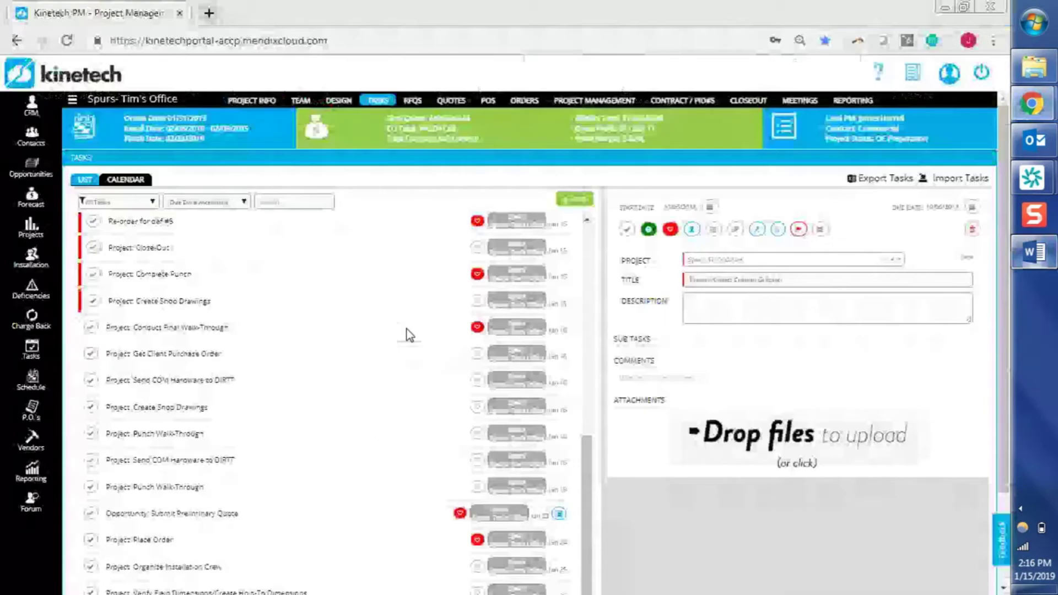
Open the Detailed Pre-Order/Order Template from the company's schedule templates
left_click(914, 80)
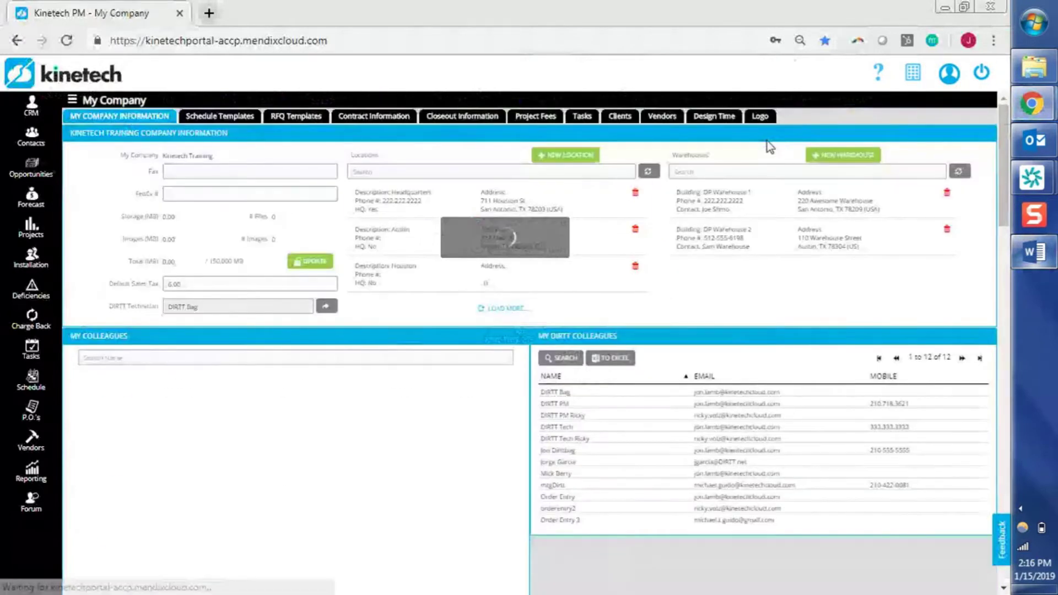
left_click(220, 115)
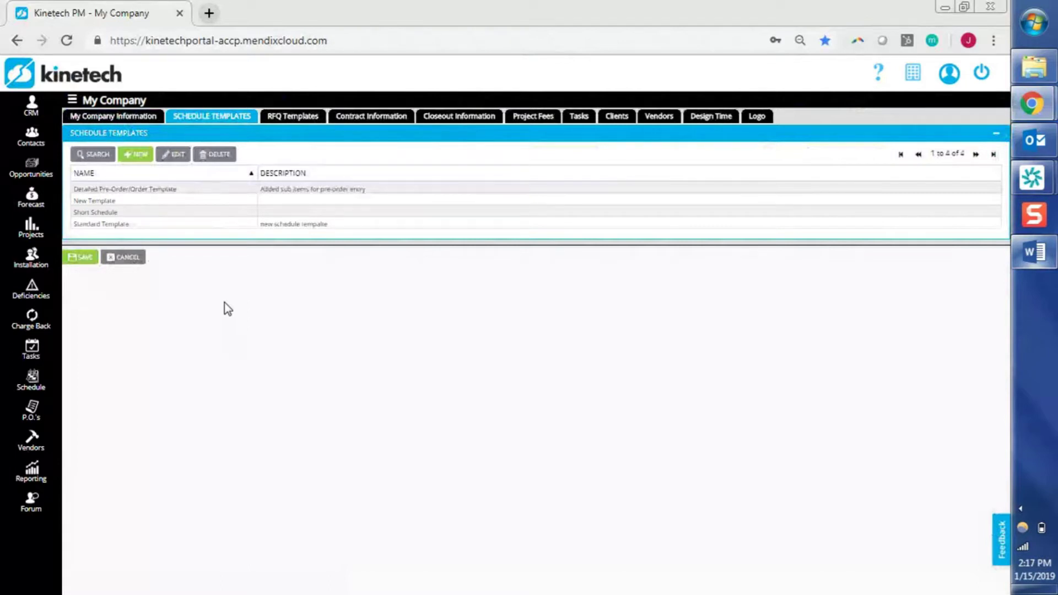
left_click(196, 190)
double_click(195, 190)
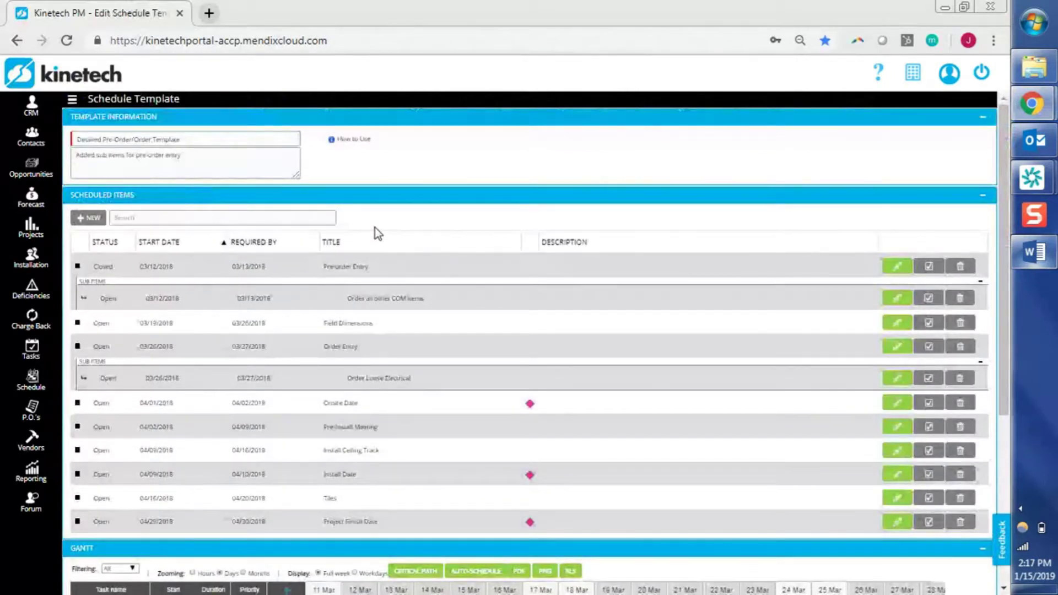
Open the template's Project Finish Date item, examine its milestone and indicate type settings, and save it
left_click(208, 144)
left_click(366, 521)
left_click(898, 523)
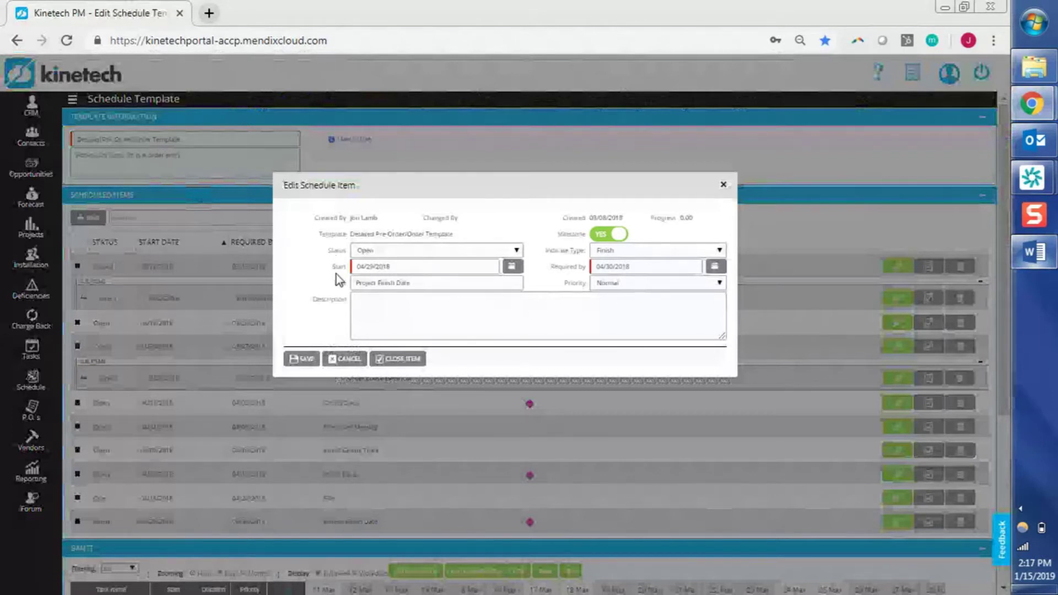
left_click(307, 359)
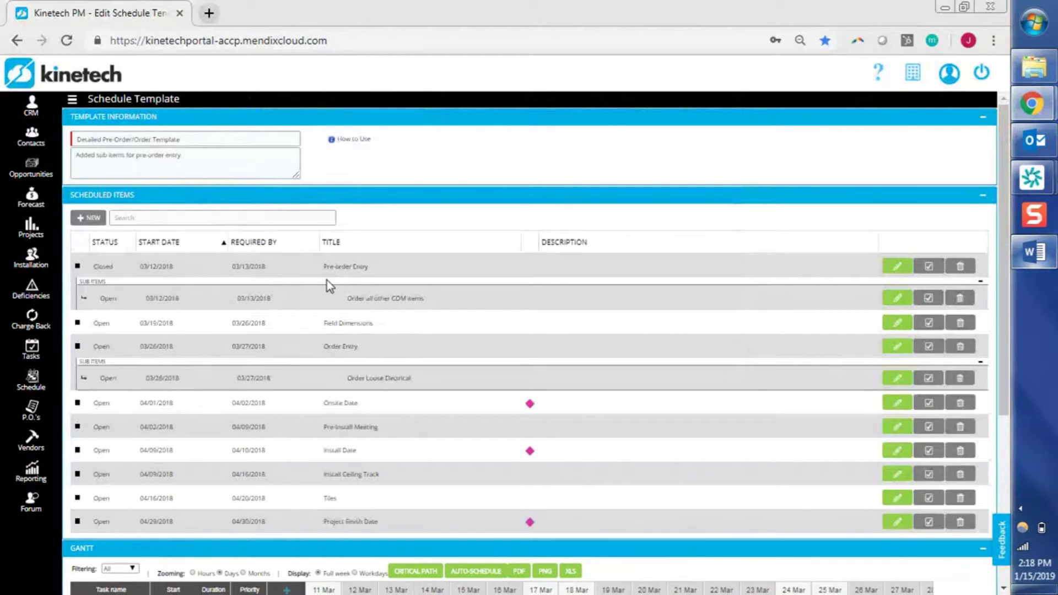
Read the How to Use information about schedule template requirements and importing, and close it
left_click(355, 141)
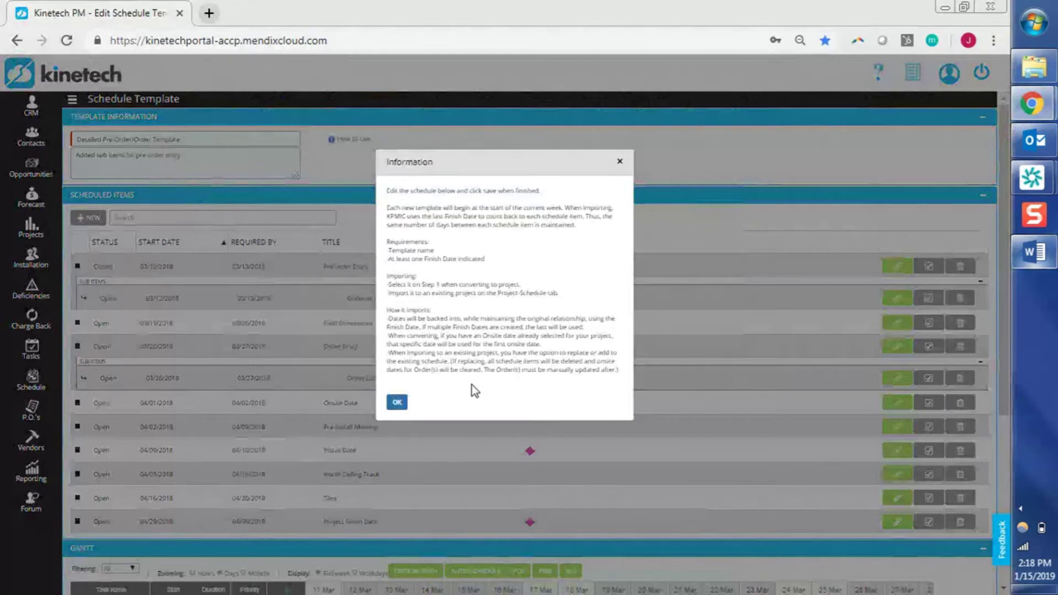
left_click(398, 403)
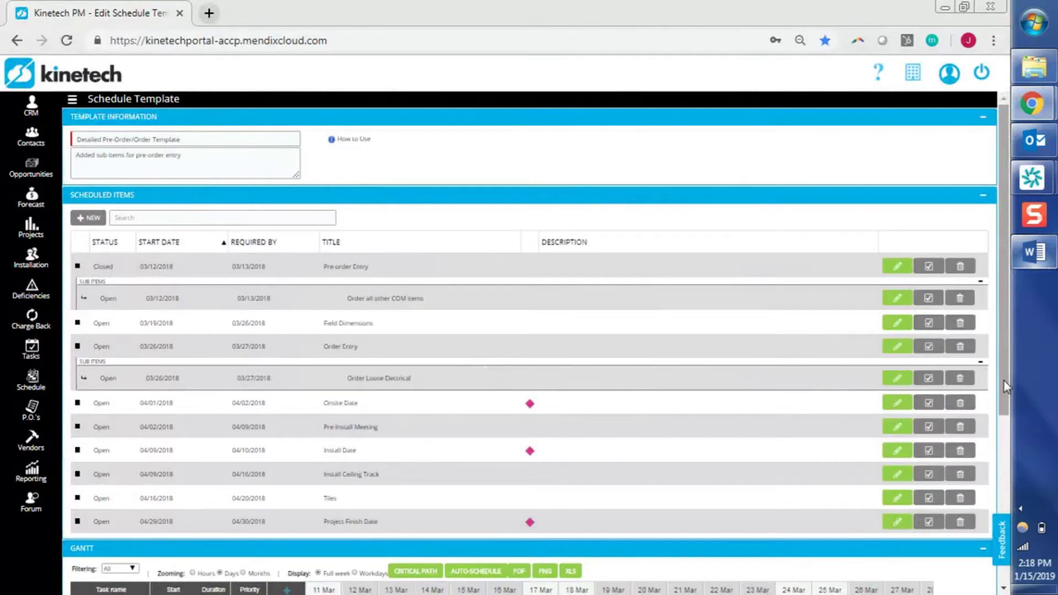
scroll(1003, 385, "down", 1)
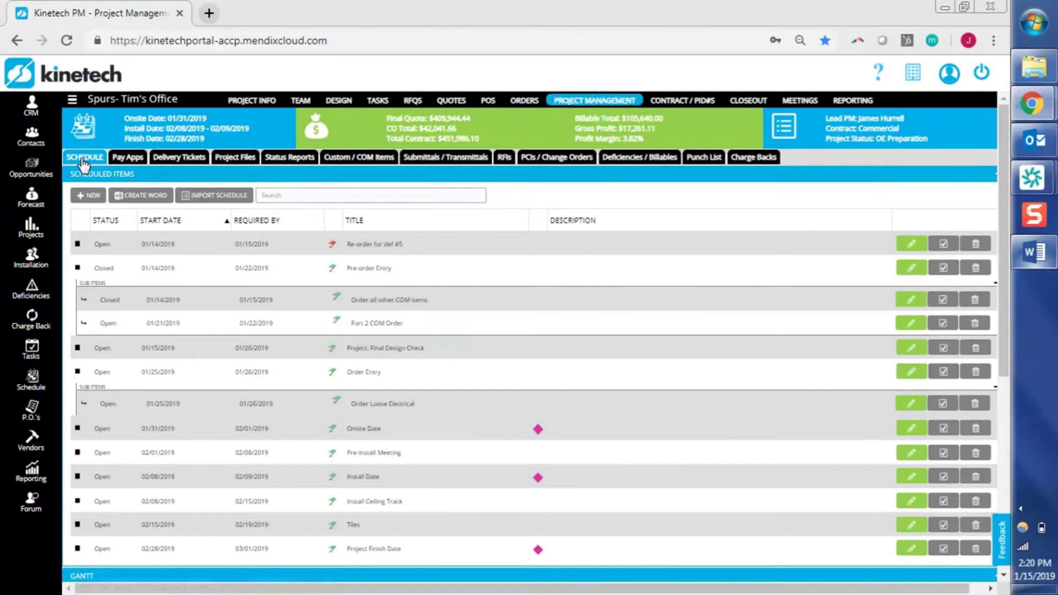
Start a schedule import for the project and set its finish date to 03/08/2019
left_click(215, 196)
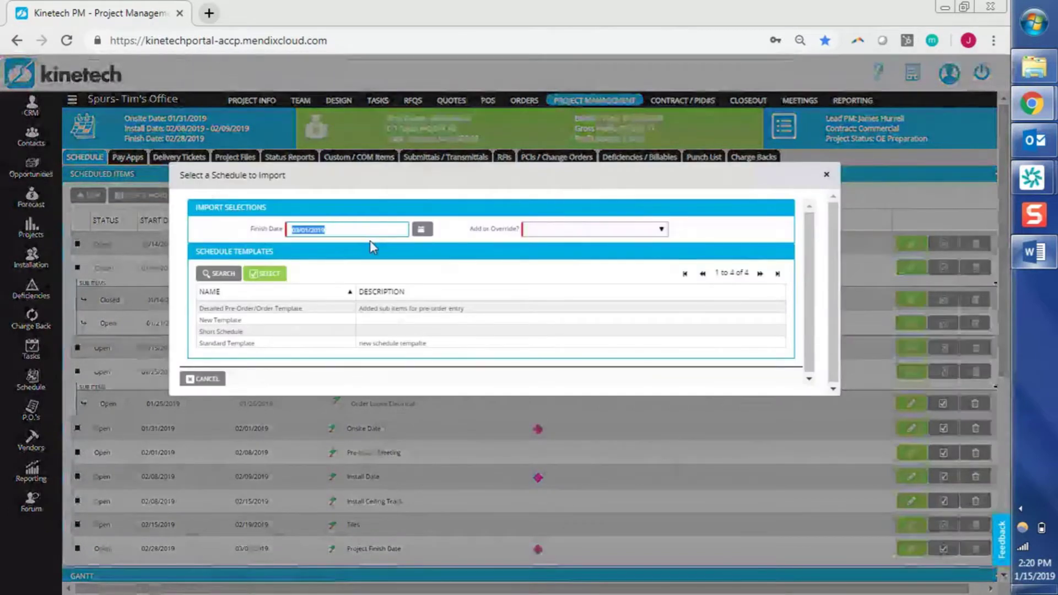
left_click(365, 229)
left_click(422, 230)
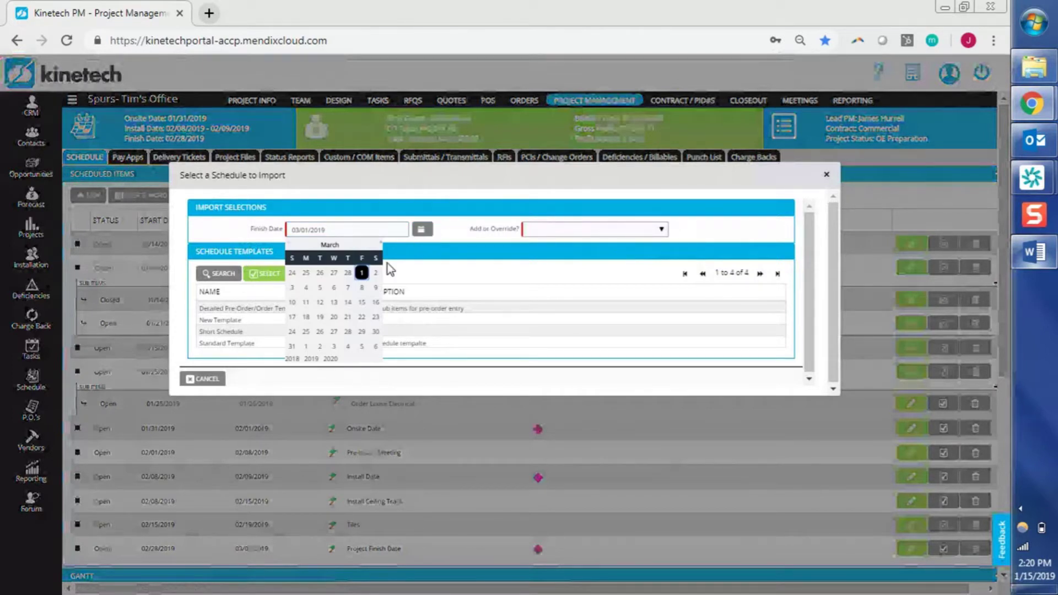
left_click(361, 287)
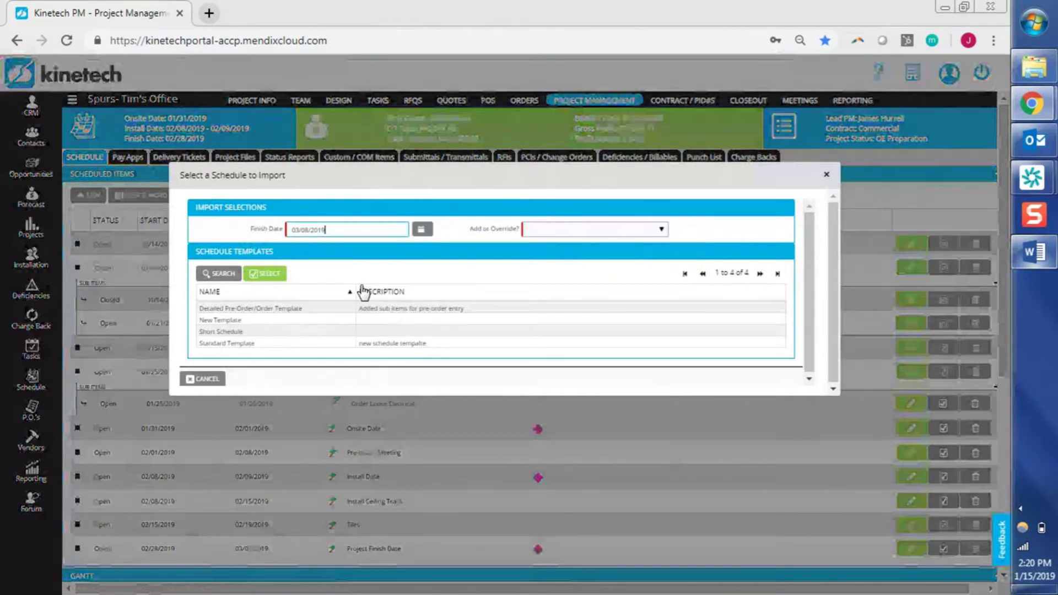
Set the import to Override and import the Detailed Pre-Order/Order Template into the project schedule
left_click(599, 231)
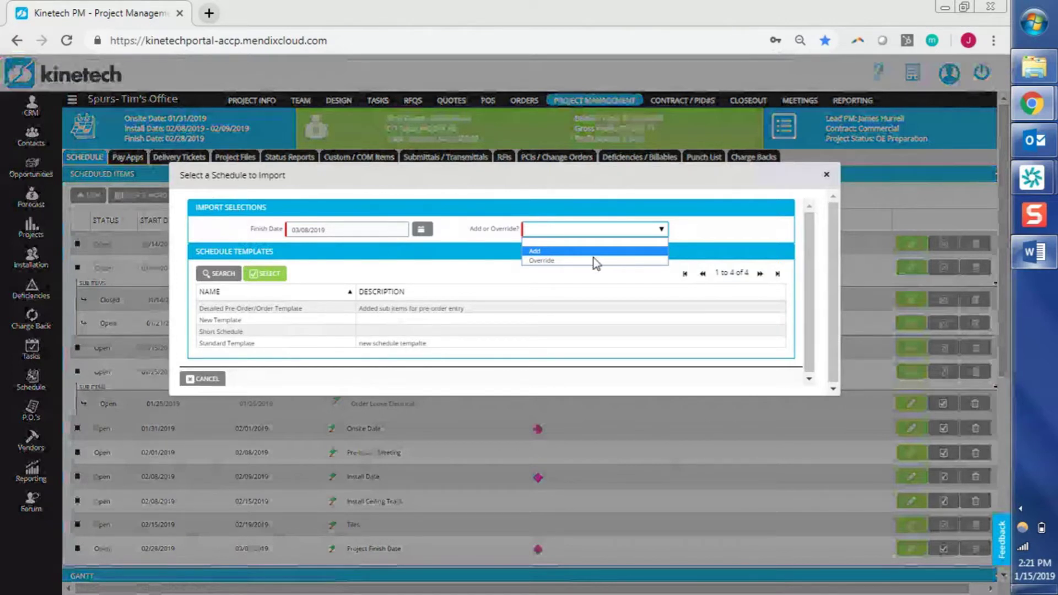
left_click(593, 258)
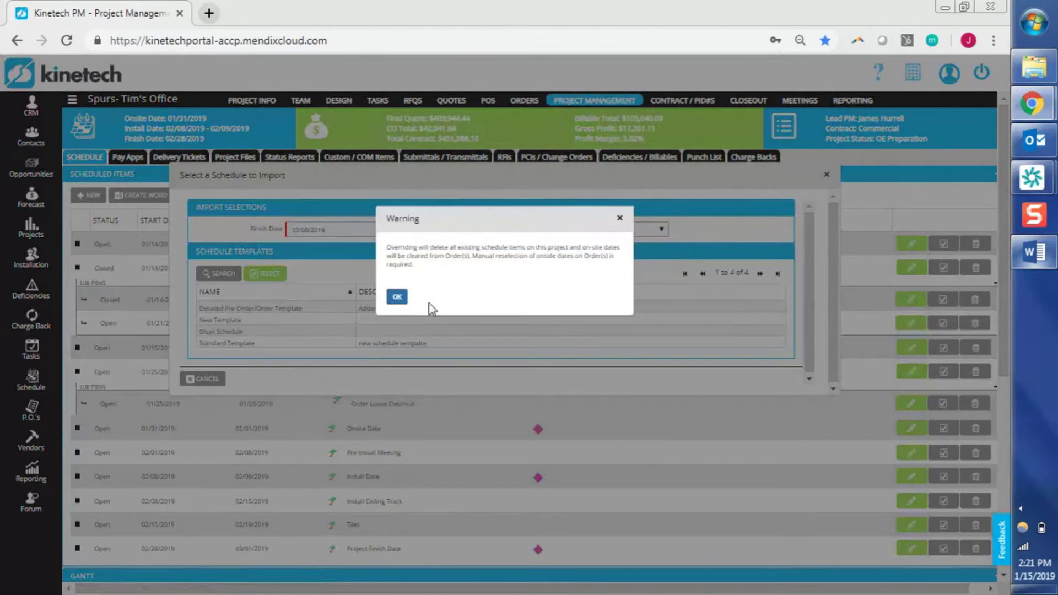
left_click(402, 303)
left_click(400, 308)
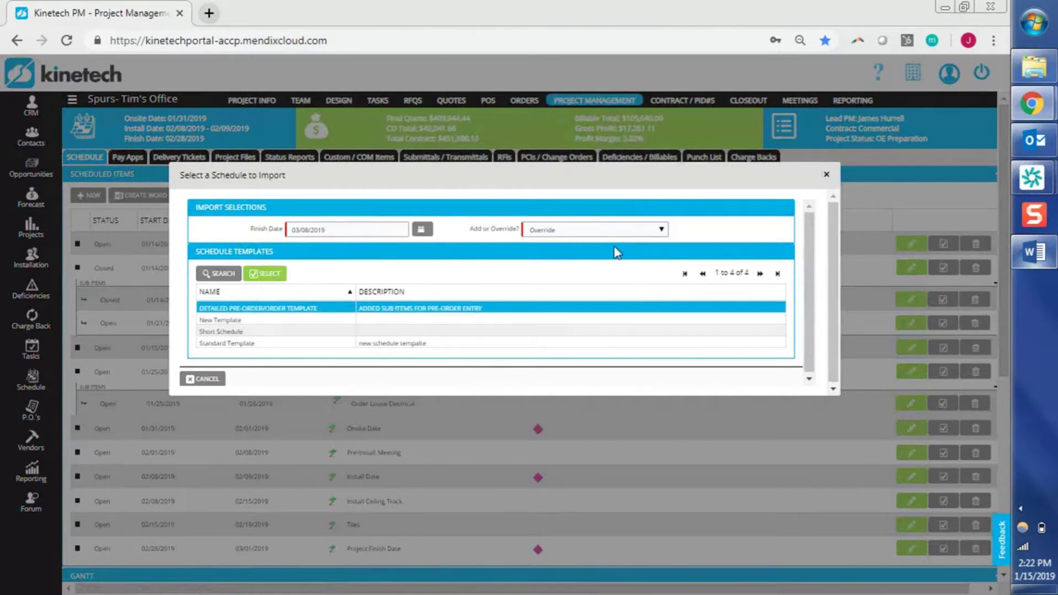
left_click(268, 274)
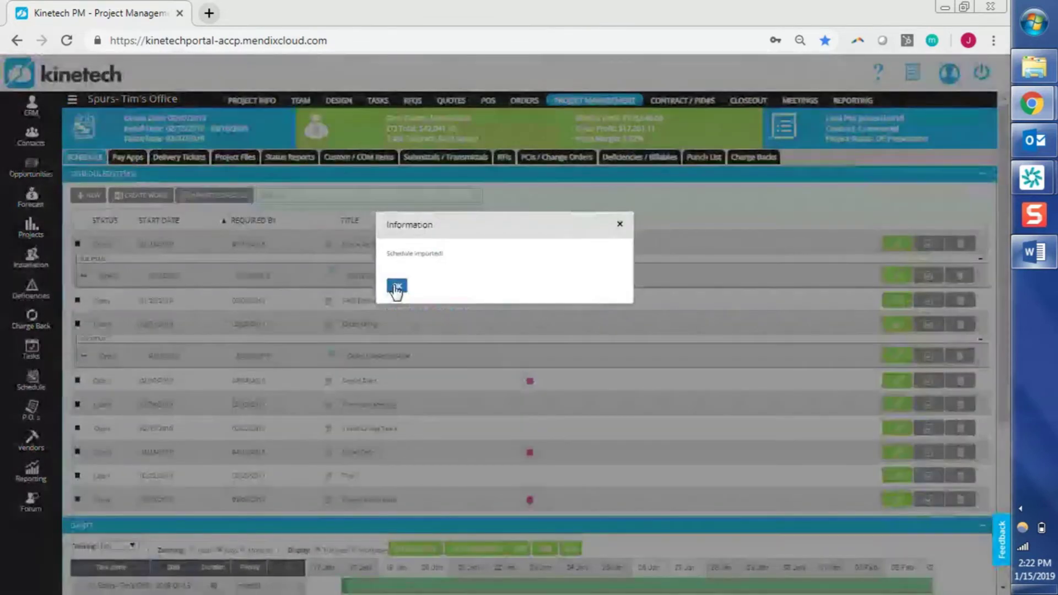
left_click(394, 287)
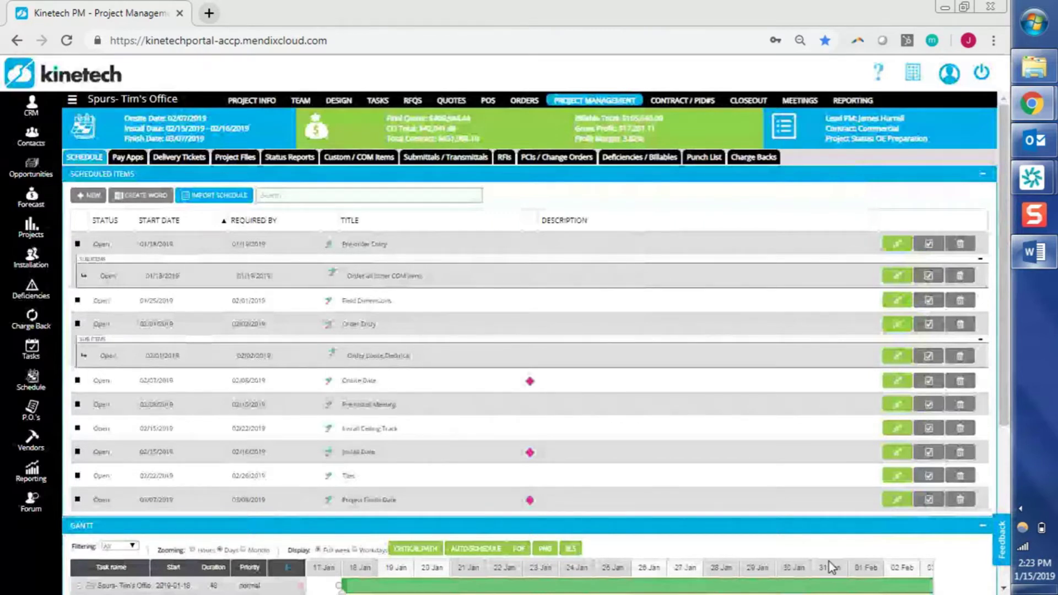
Check today's date in the system calendar against the imported schedule dates
left_click(1030, 572)
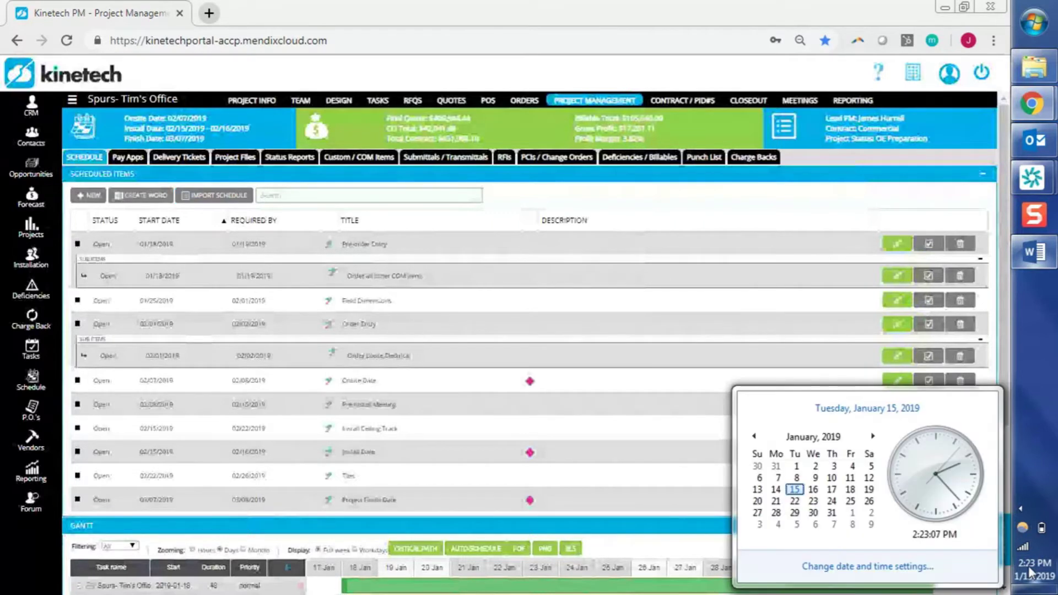
left_click(1030, 572)
left_click_drag(1003, 311, 1005, 264)
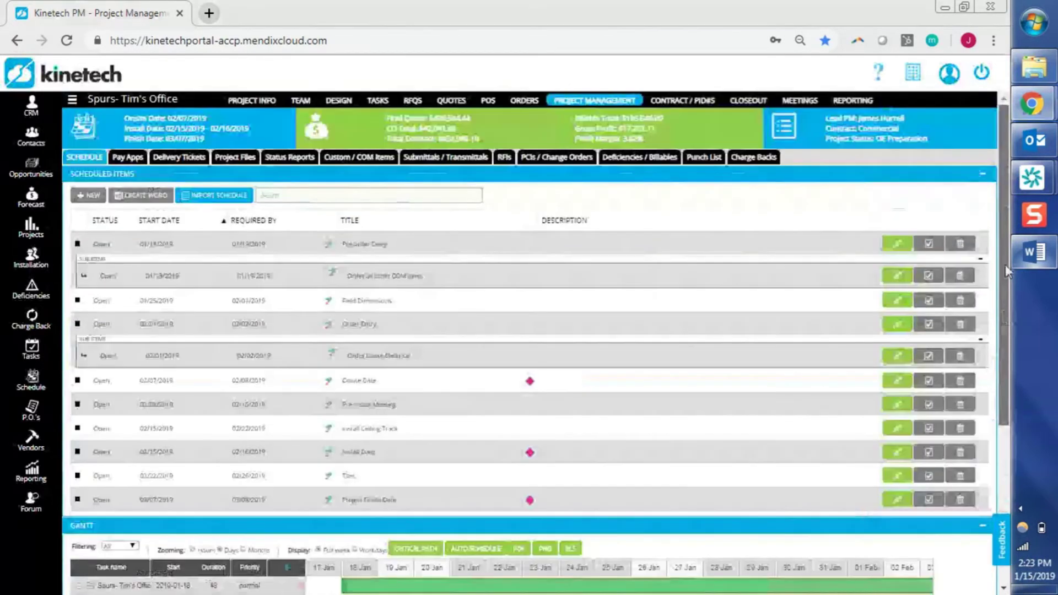
Collapse the scheduled items and move the Field Dimensions task in the Gantt chart to start on 2019-01-28
left_click(564, 178)
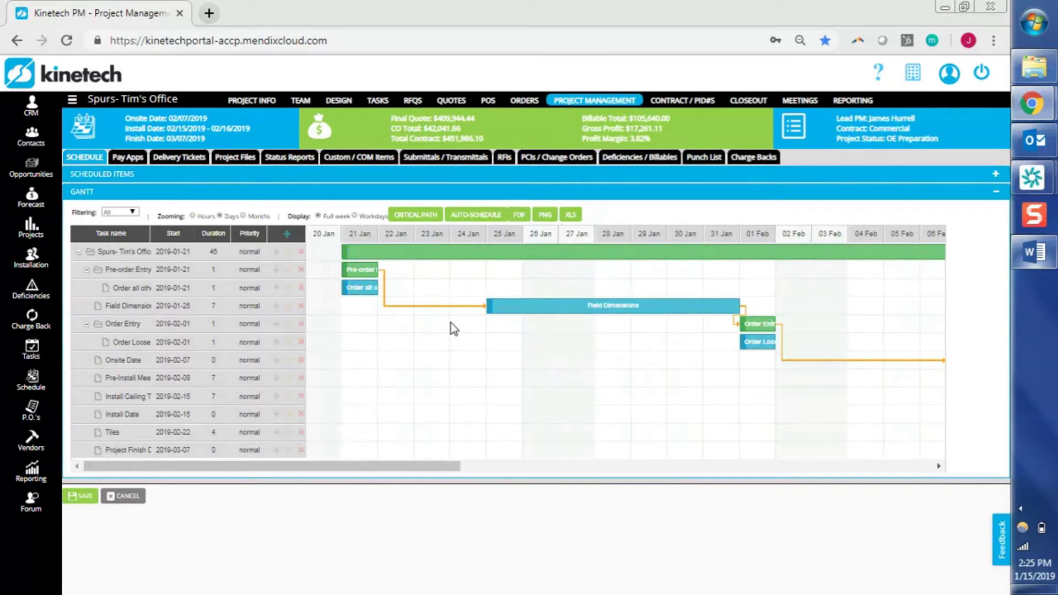
mouse_move(559, 306)
left_click_drag(560, 306, 664, 311)
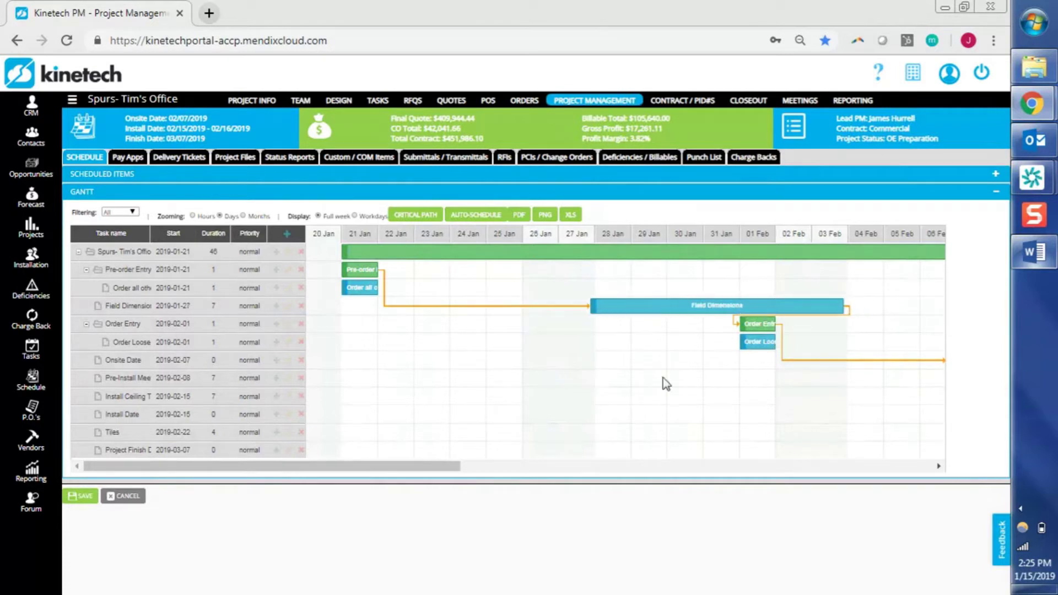
Open the Field Dimensions schedule item from the Gantt chart and examine its start date, title, description and indicate type options
double_click(672, 309)
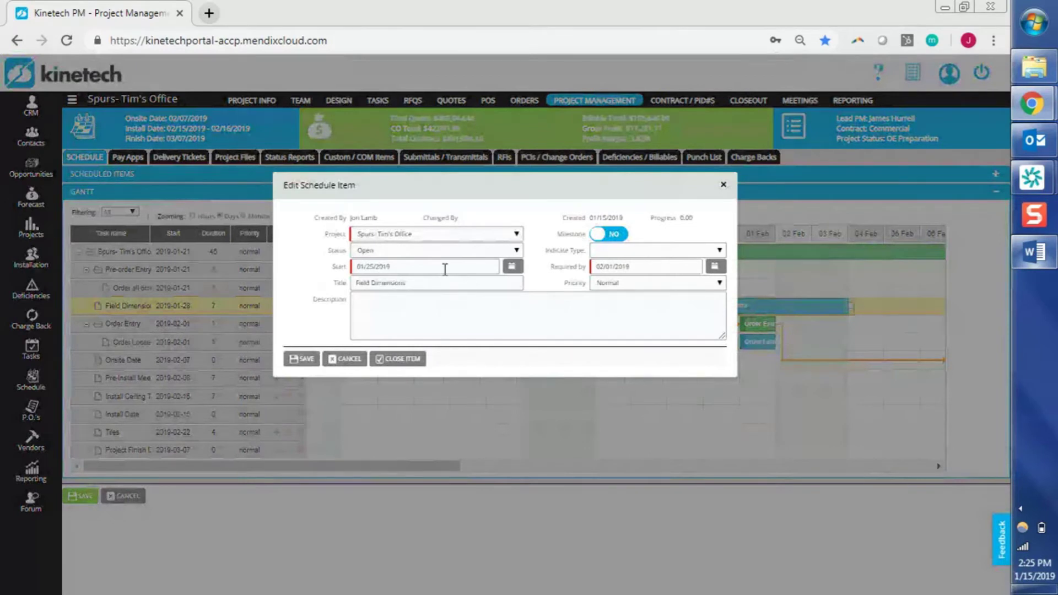
left_click(444, 270)
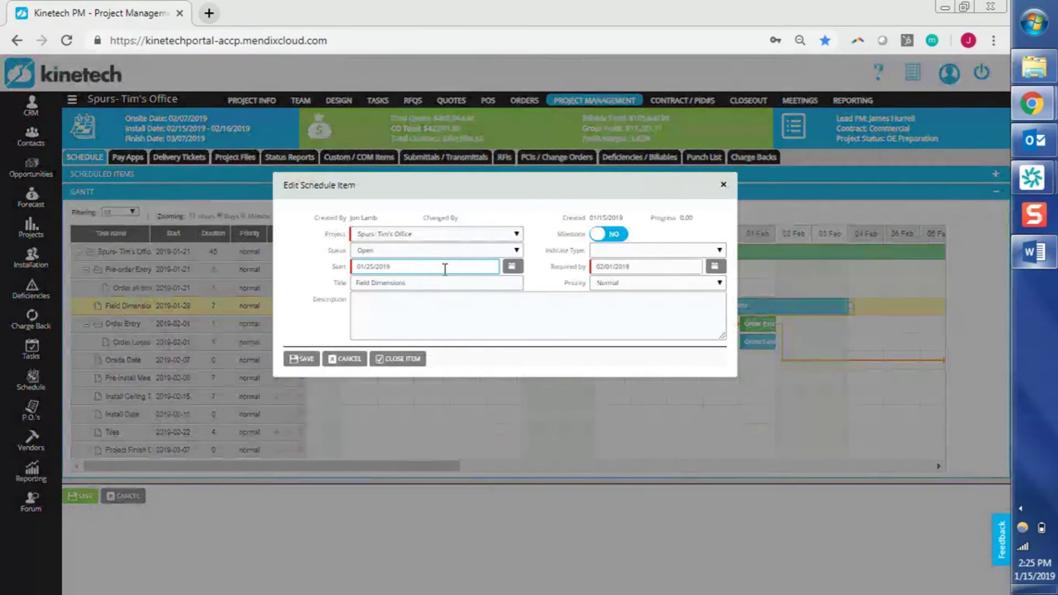
left_click(518, 273)
left_click(547, 253)
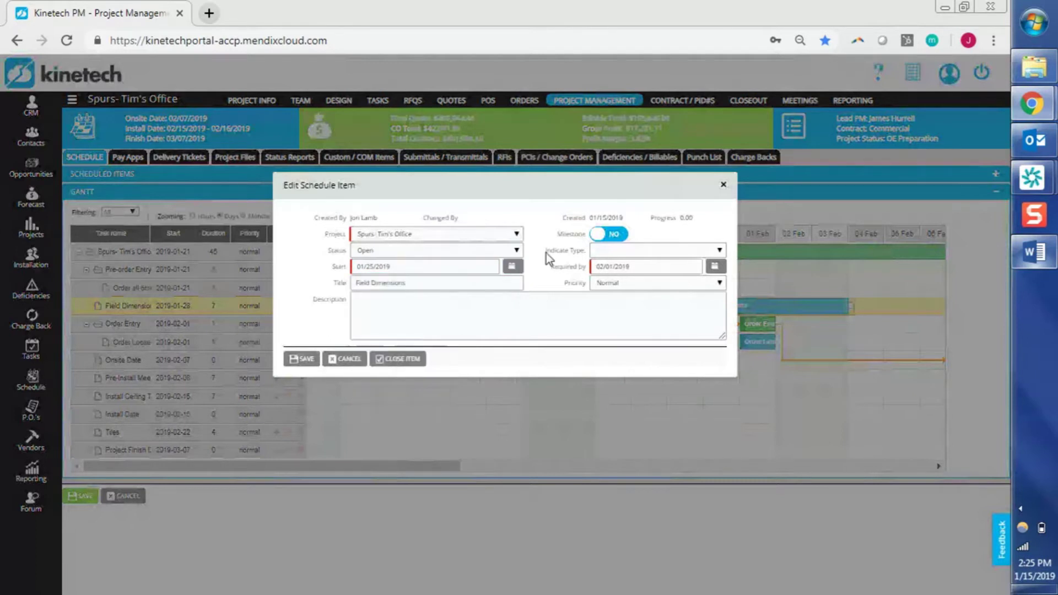
left_click(435, 310)
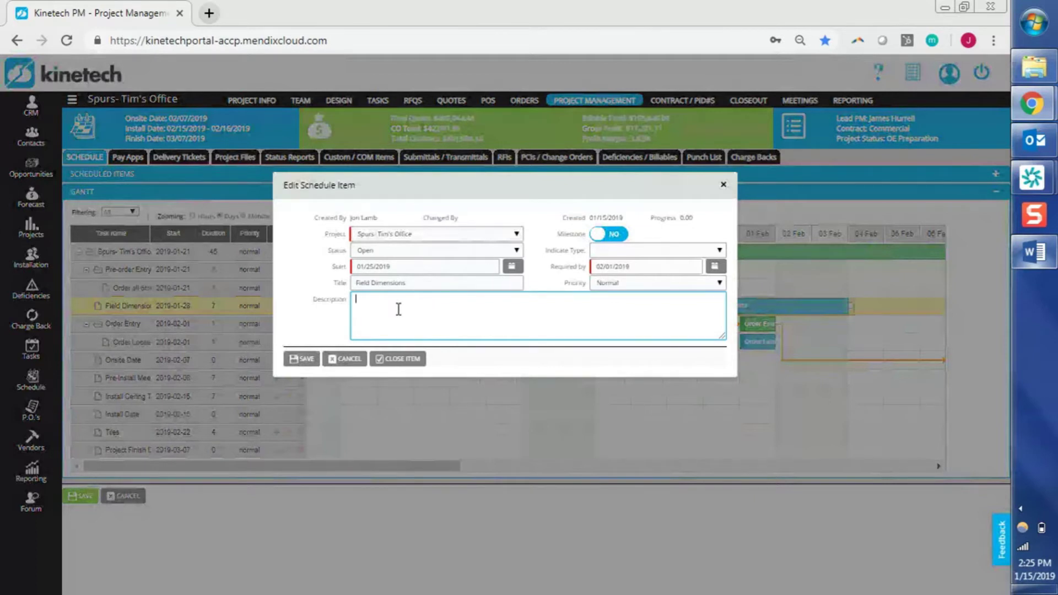
left_click(458, 283)
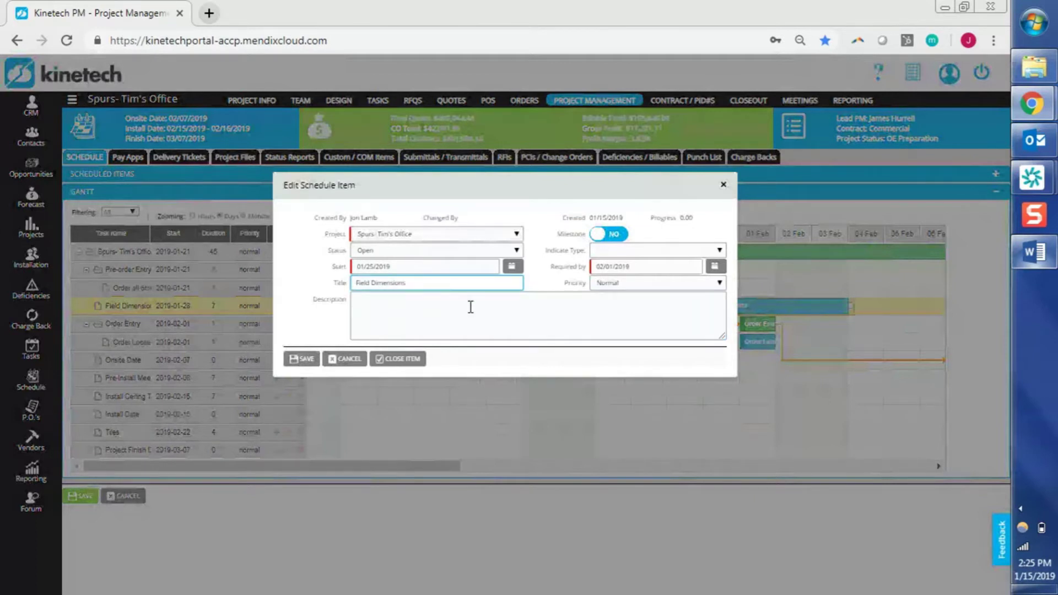
left_click(470, 306)
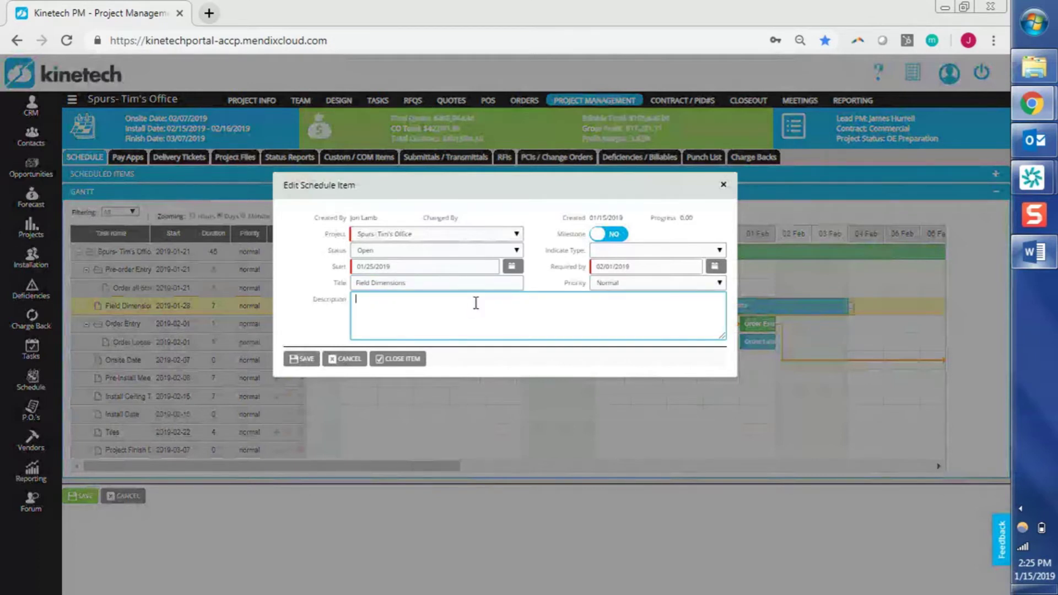
left_click(617, 251)
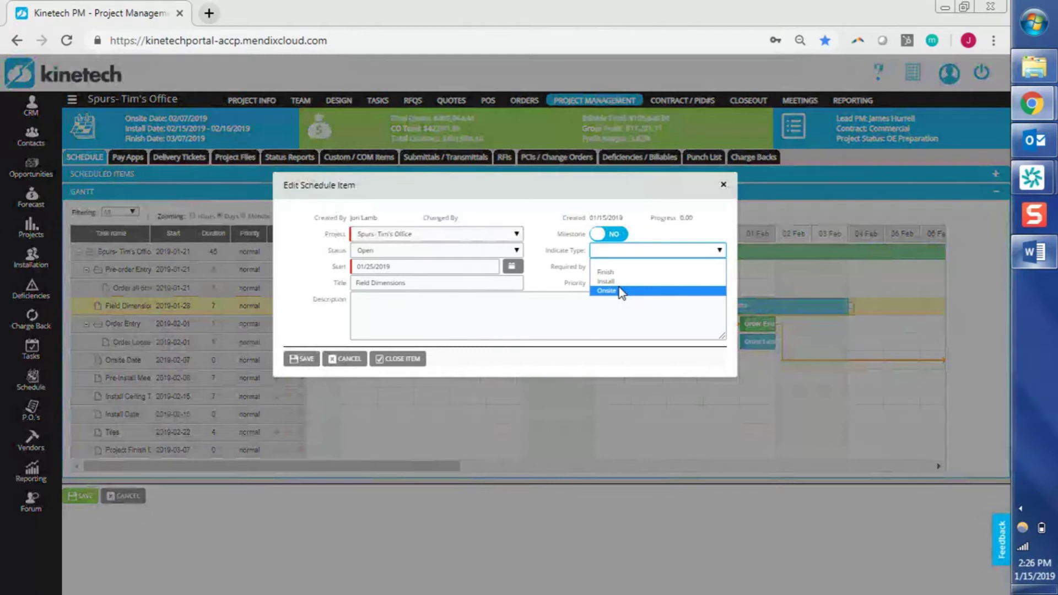
left_click(570, 238)
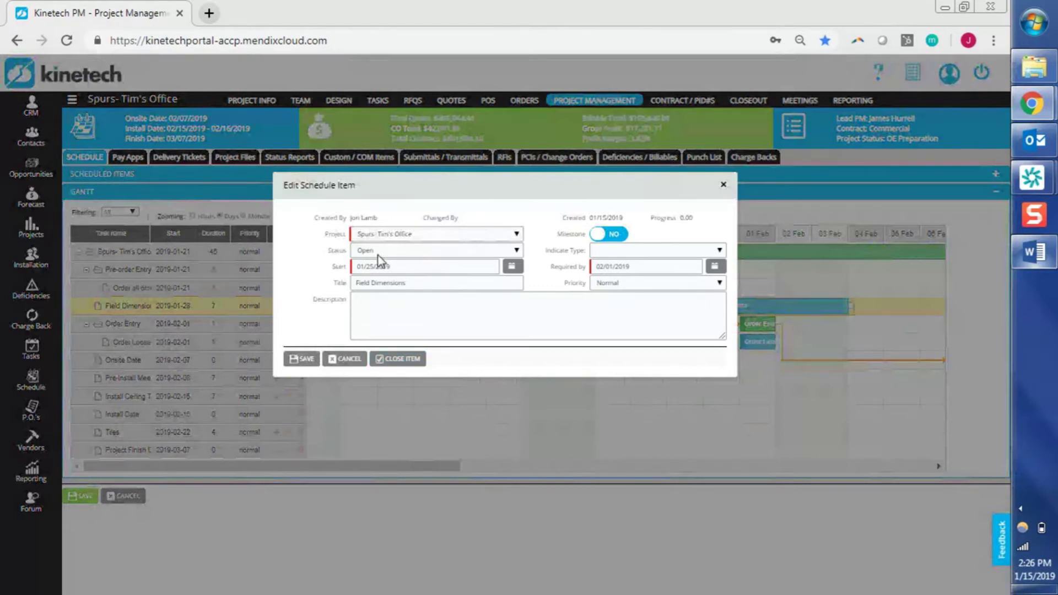
Mark the Field Dimensions and Order Entry schedule items as closed
left_click(409, 371)
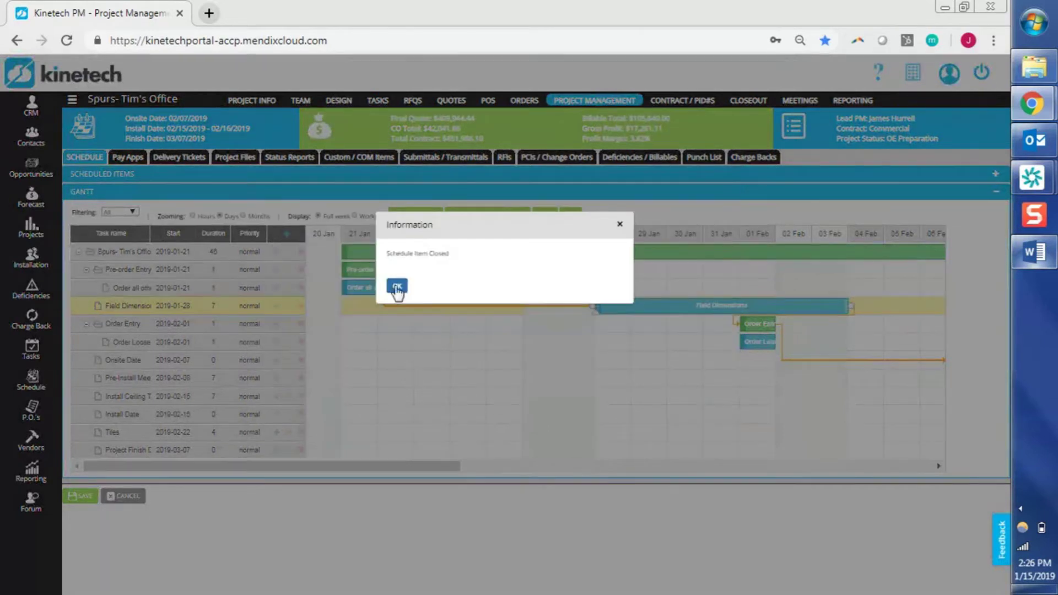
left_click(396, 286)
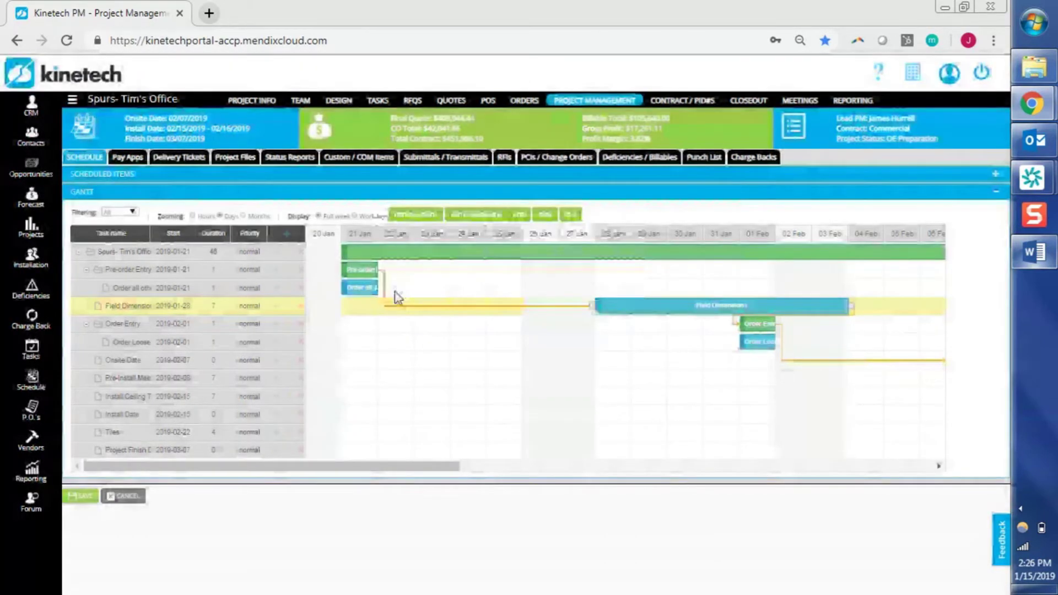
left_click(292, 183)
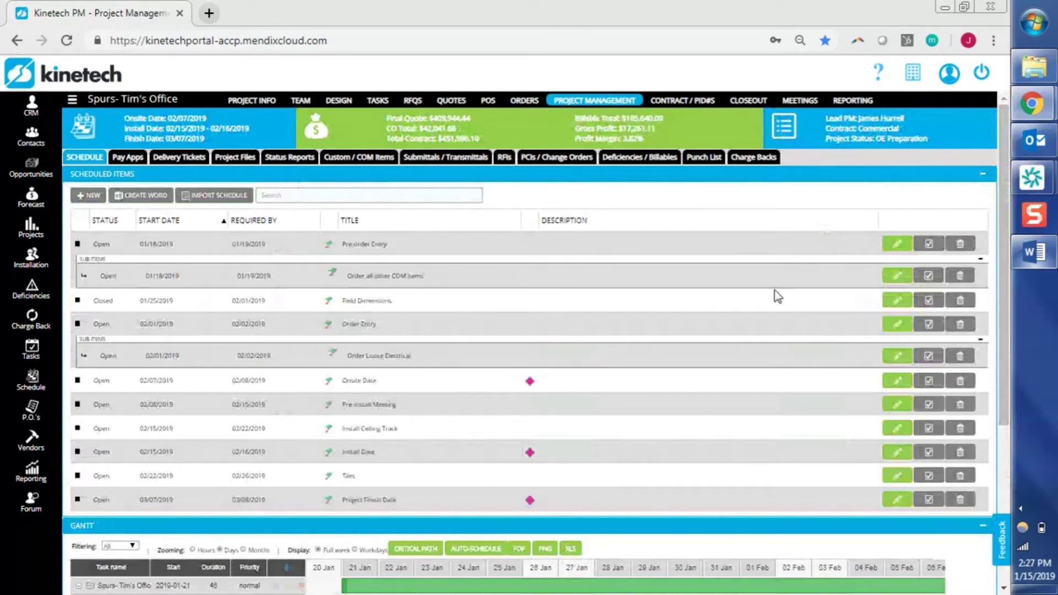
left_click(930, 325)
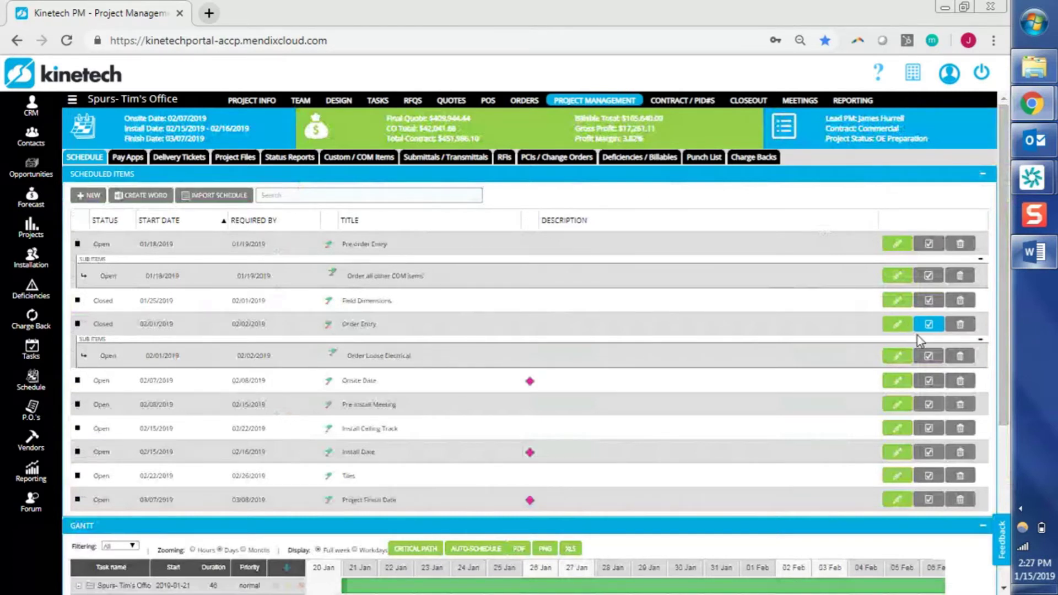
Review the details of the Order Entry item and its Order Loose Electrical sub item, leaving each without saving
left_click(902, 331)
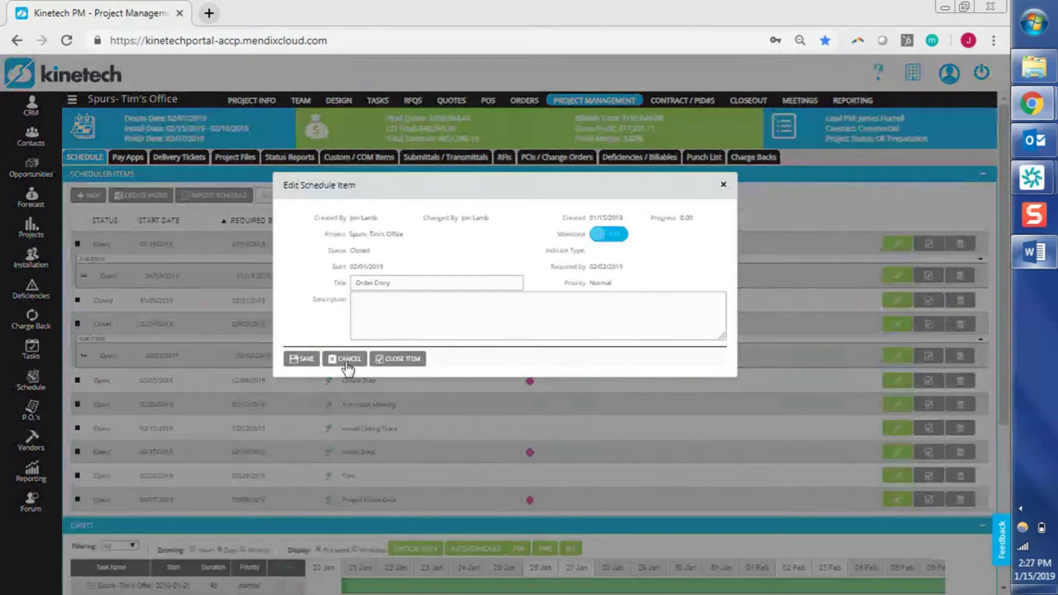
left_click(347, 361)
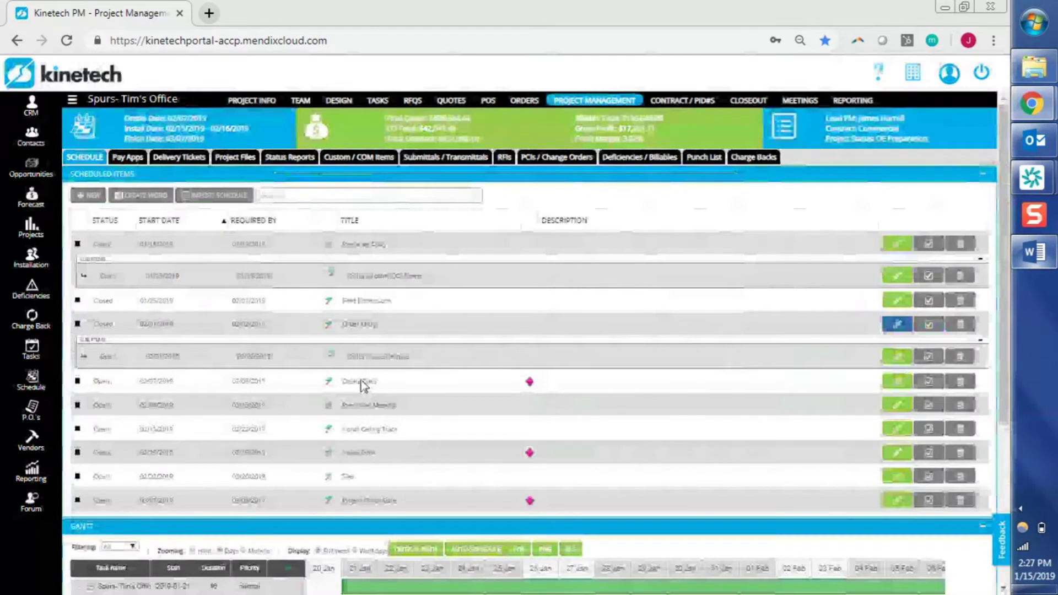
left_click(904, 356)
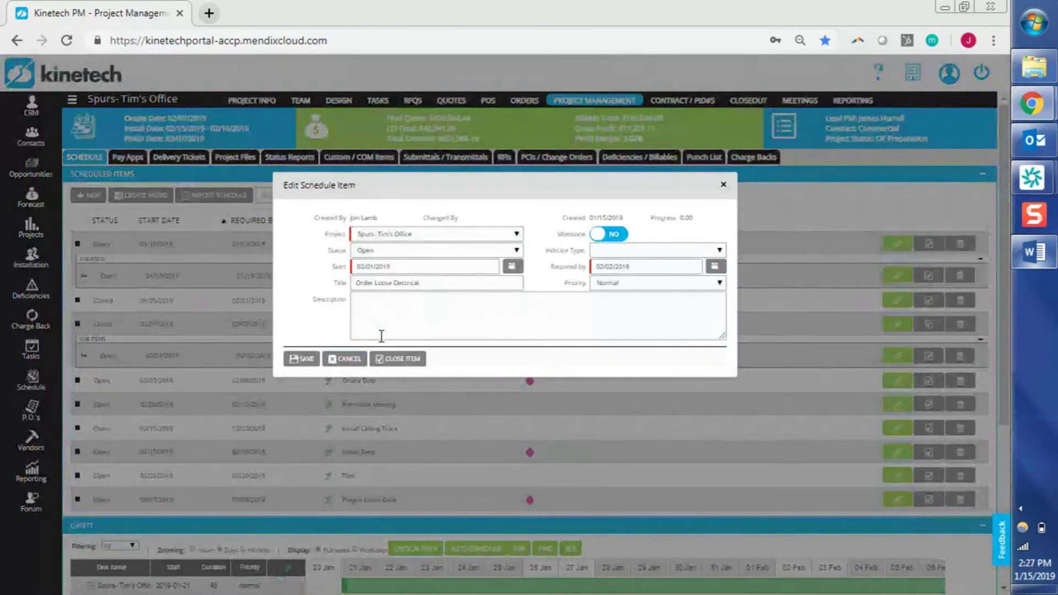
left_click(343, 362)
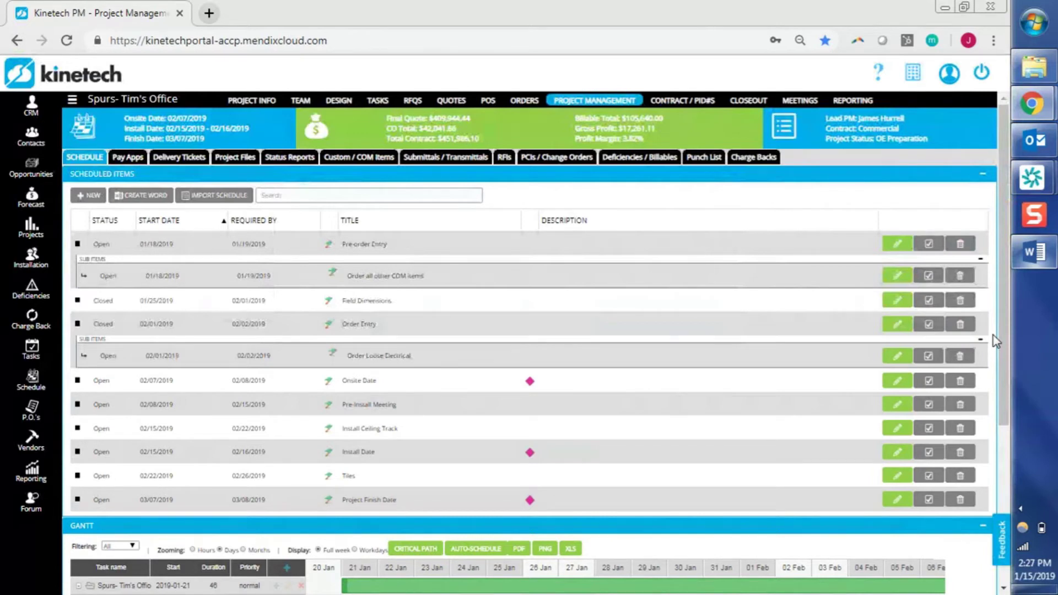
Add a sub item titled "Child #2" under Pre-order Entry in the Gantt chart, required by 01/16/2019, and save it
left_click(804, 175)
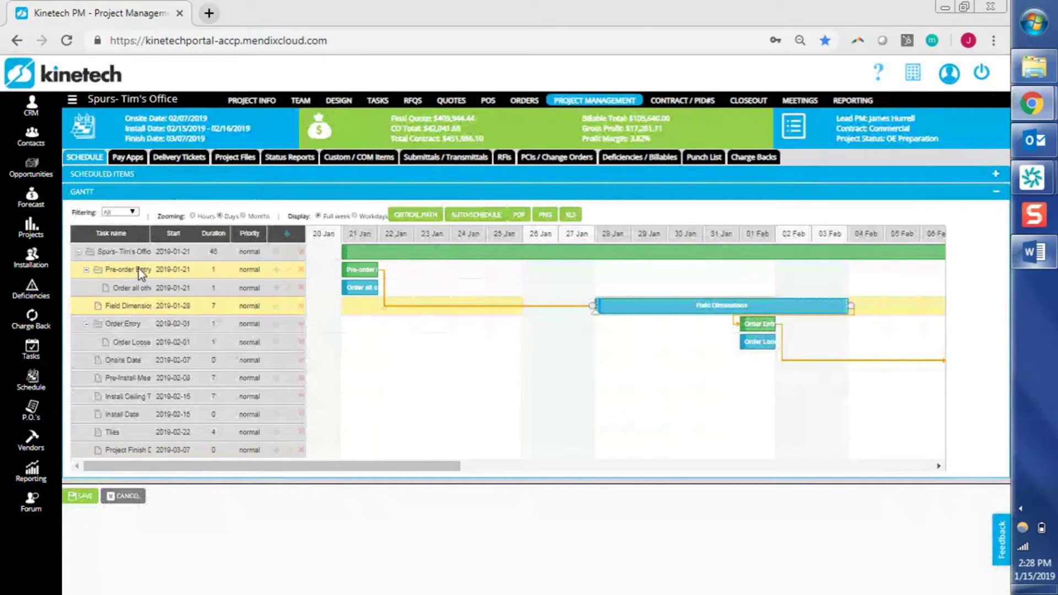
left_click(276, 270)
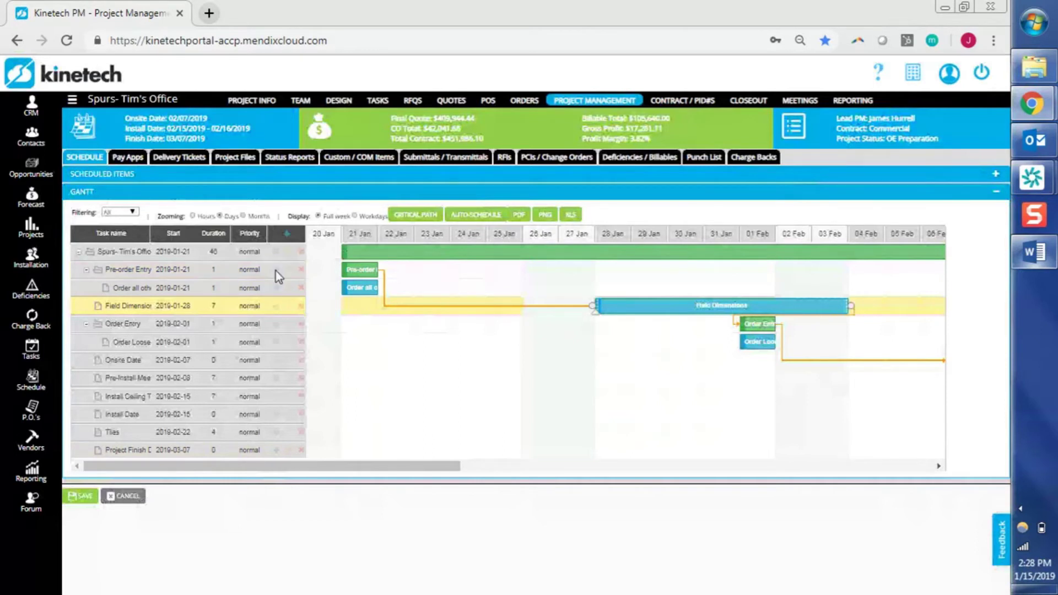
left_click(386, 282)
type("Orild")
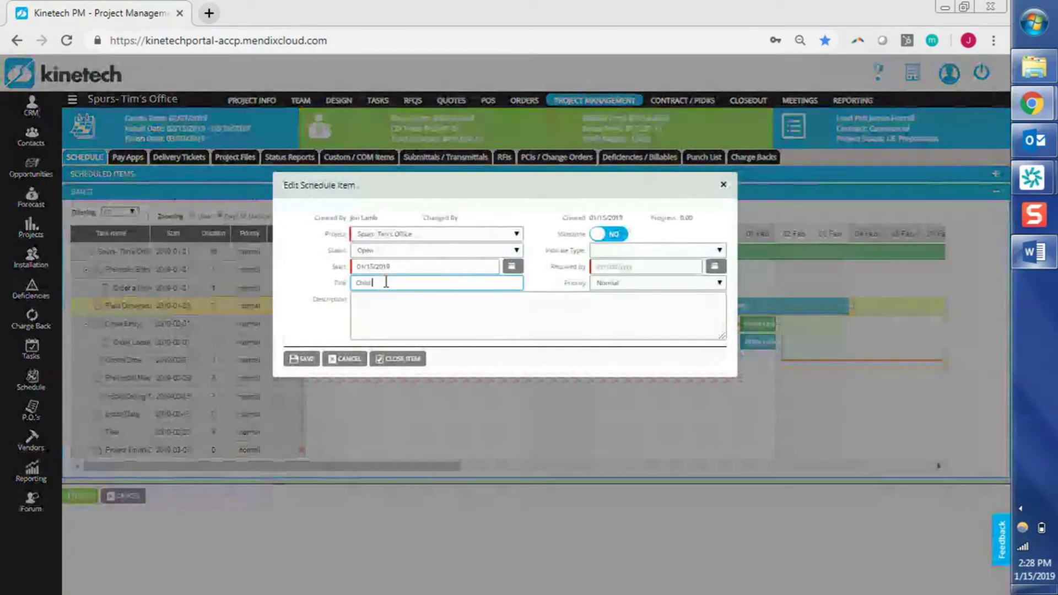
type(" #2")
left_click(308, 358)
left_click(397, 285)
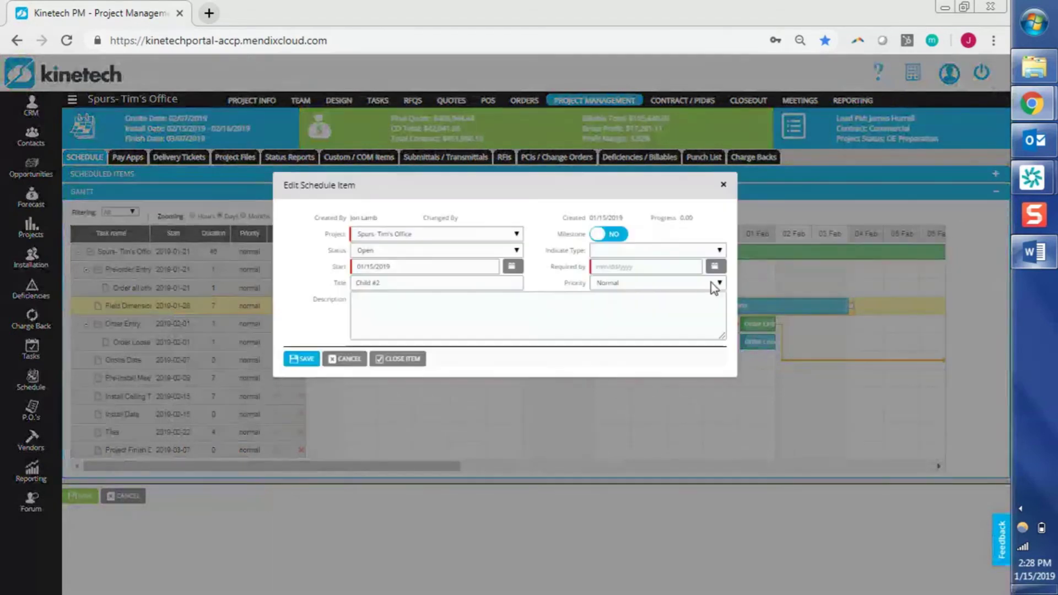
left_click(714, 266)
left_click(638, 338)
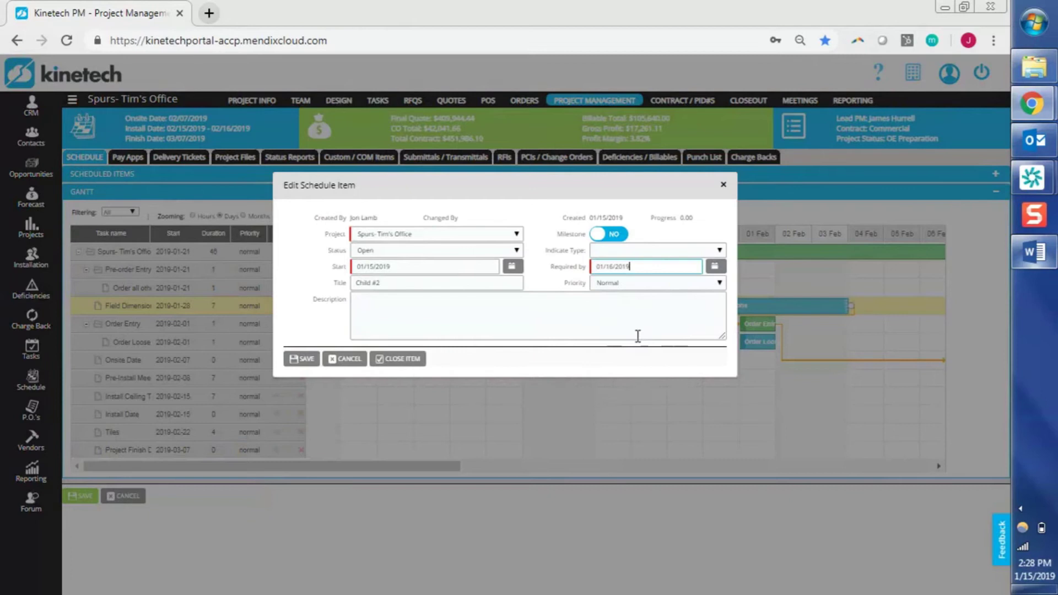
left_click(304, 360)
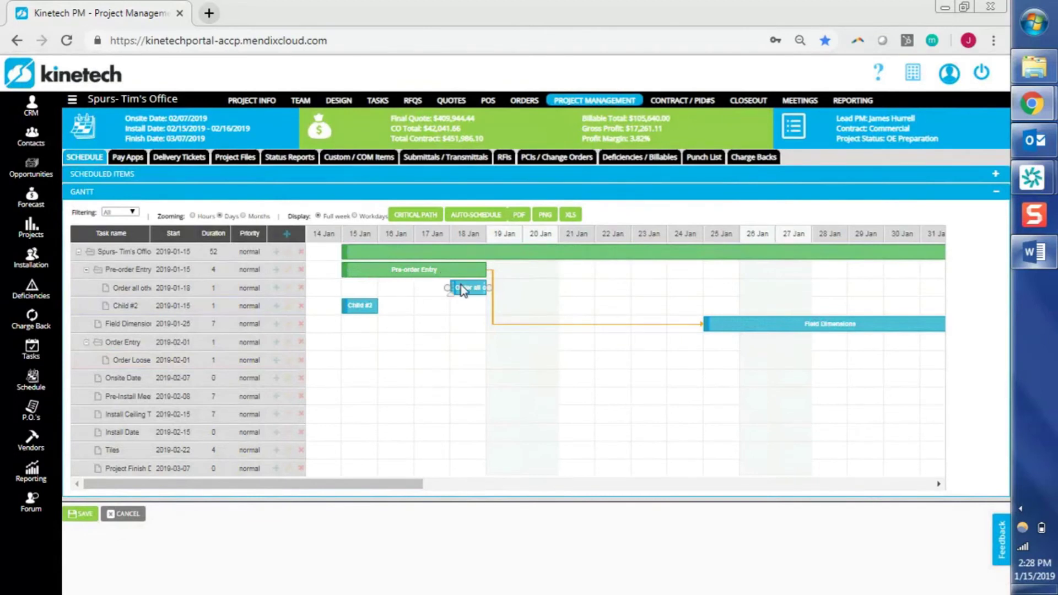
Move the Order all other COM items task in the Gantt chart to start on 2019-01-23
left_click_drag(465, 290, 642, 293)
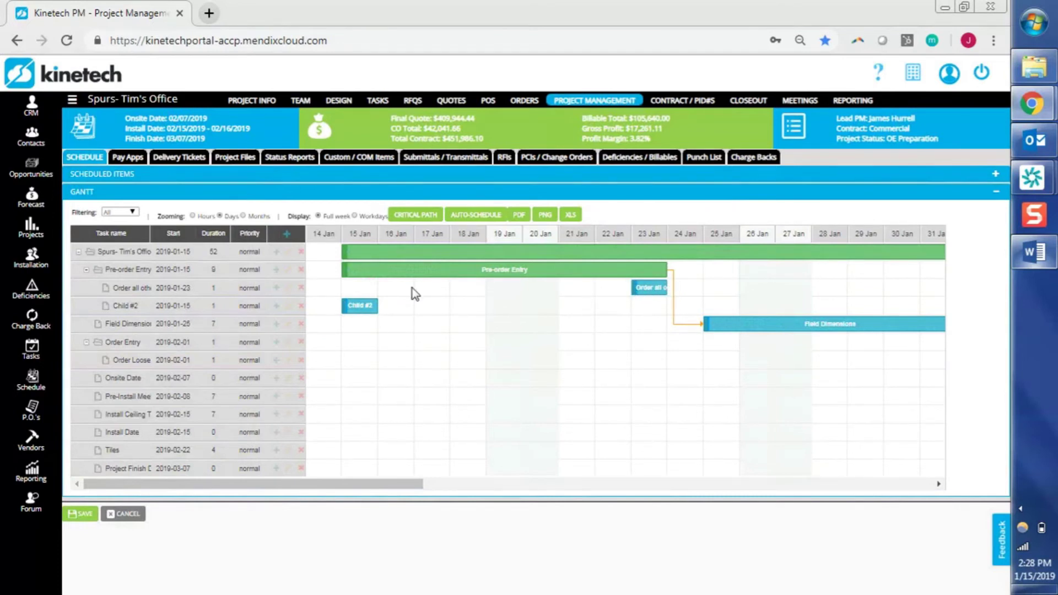
Link the end of Child #2 to the start of Order all other COM items in the Gantt chart
mouse_move(347, 306)
left_click_drag(380, 305, 626, 292)
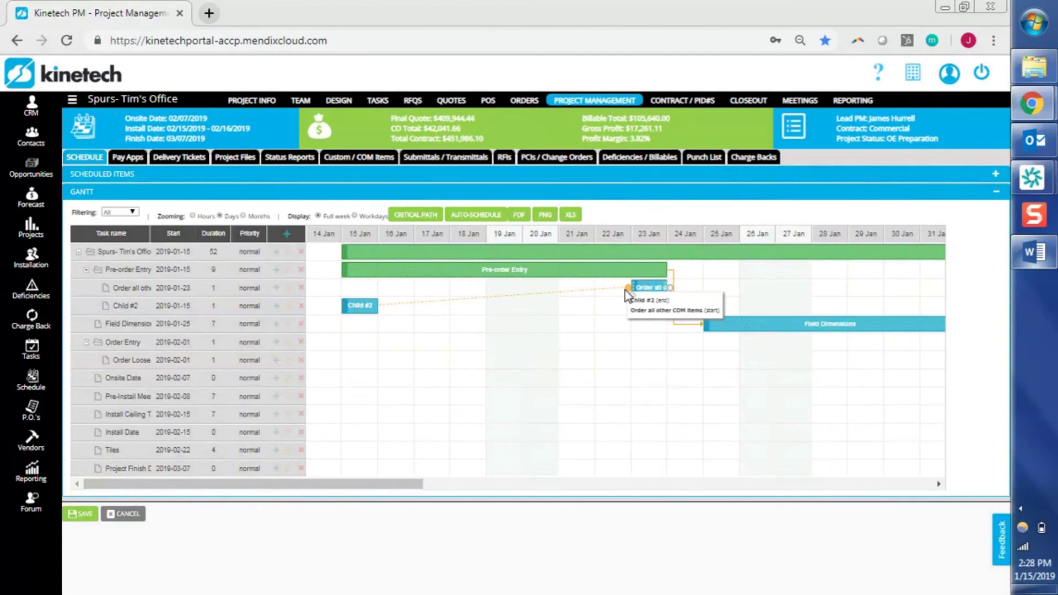
left_click_drag(626, 292, 628, 287)
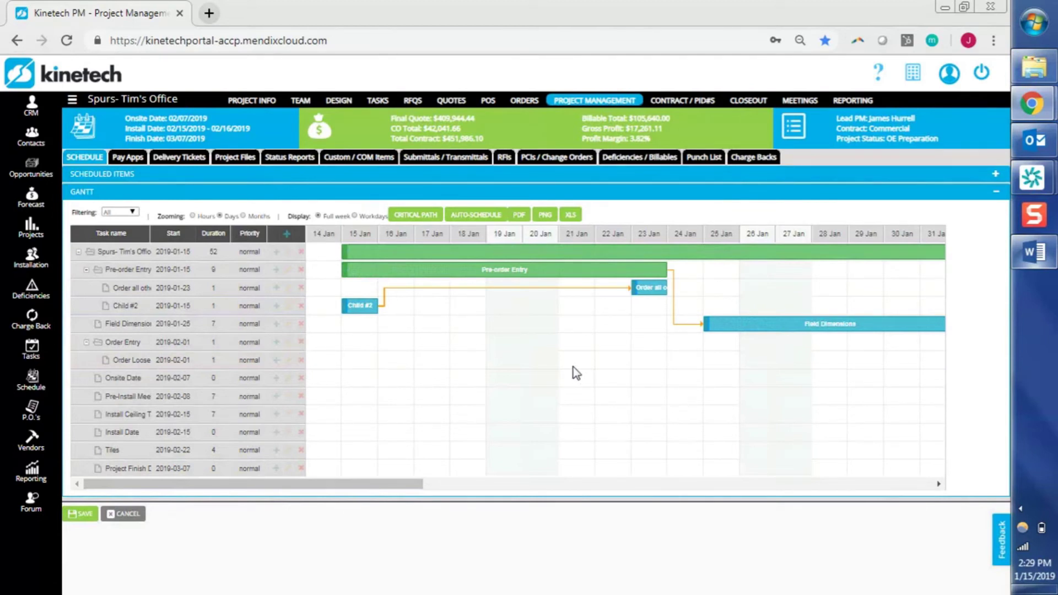
Delete the link between Child #2 and Order all other COM items, and draw the same end-to-start link again
double_click(558, 288)
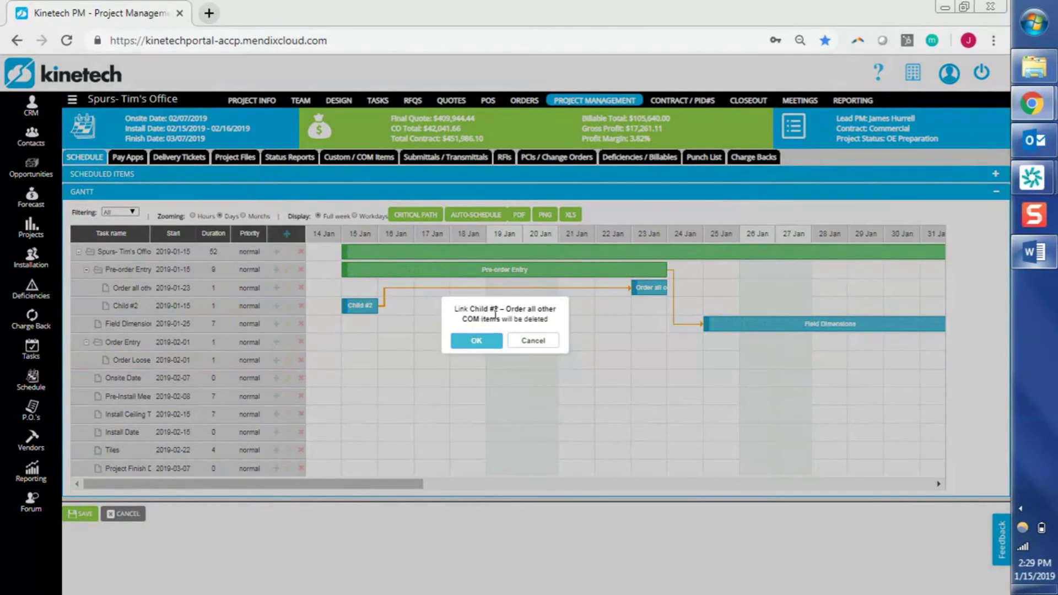
left_click(475, 342)
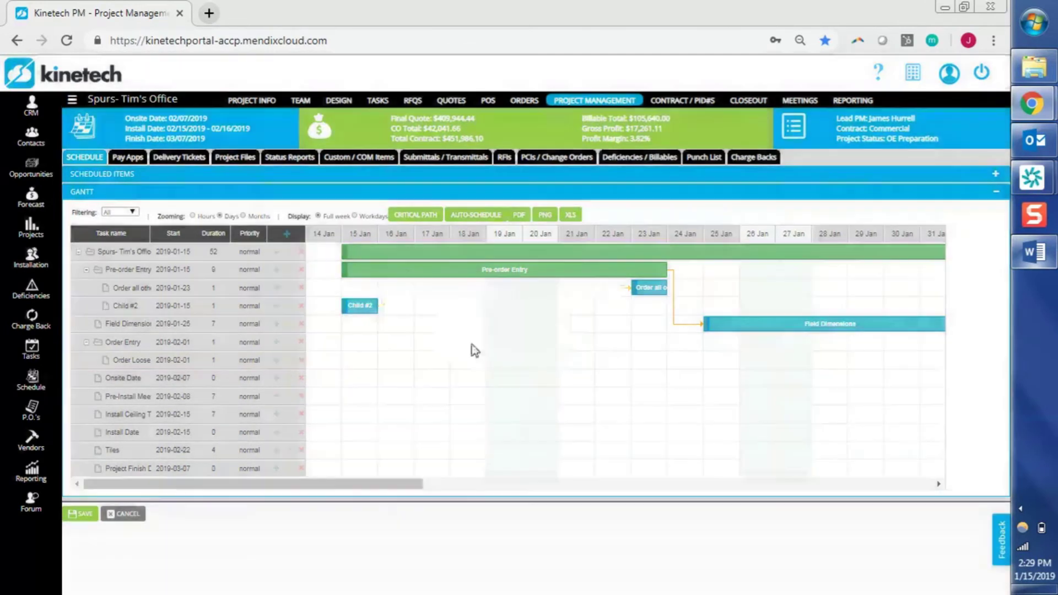
mouse_move(380, 311)
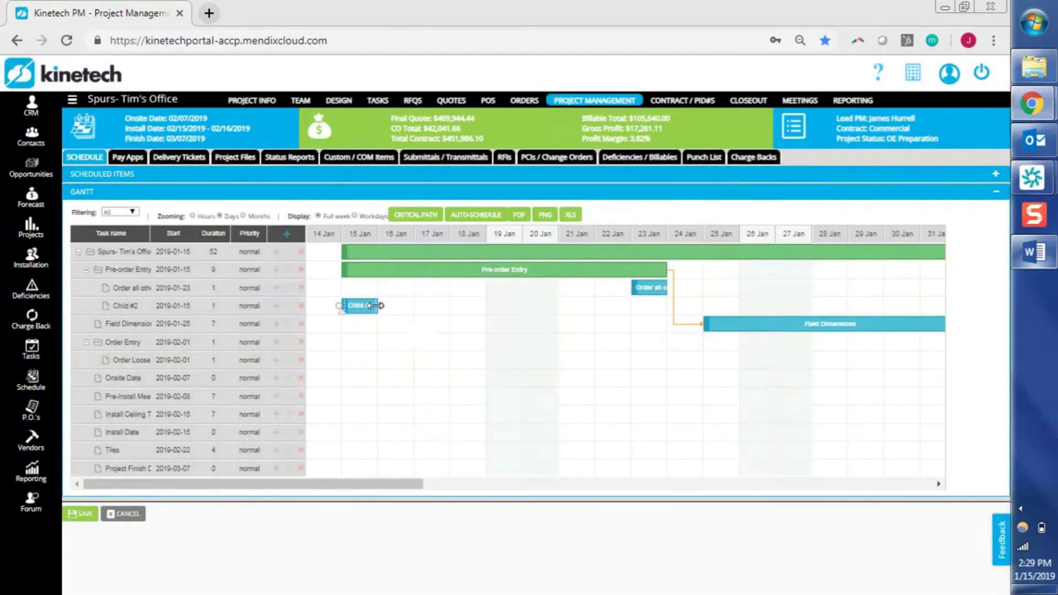
left_click_drag(380, 306, 628, 293)
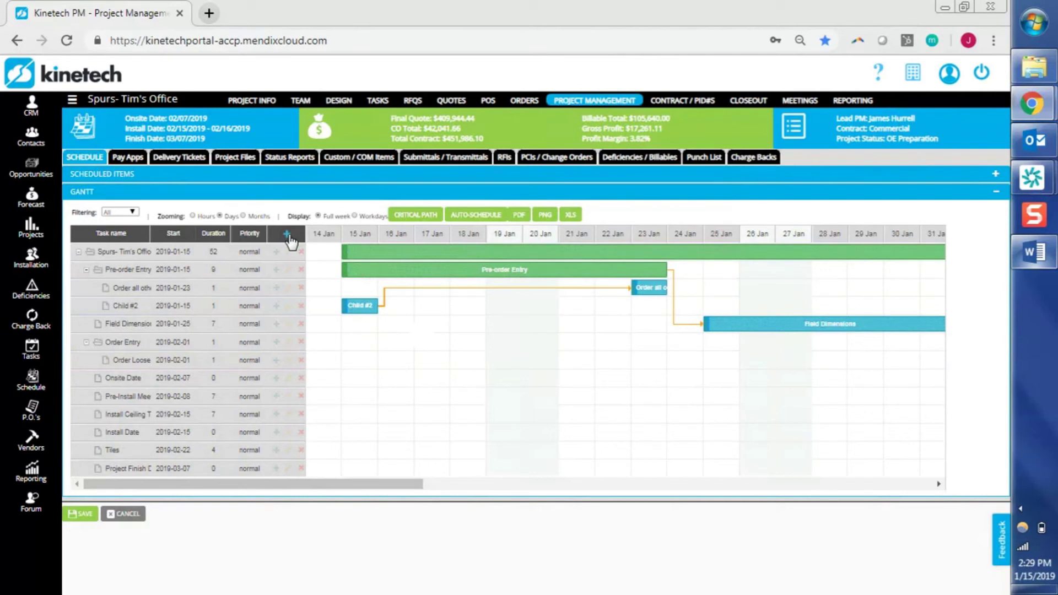
Add a schedule item titled "Normal Schedule Item" starting 01/28/2019 and required by 01/29/2019, and save it
left_click(289, 237)
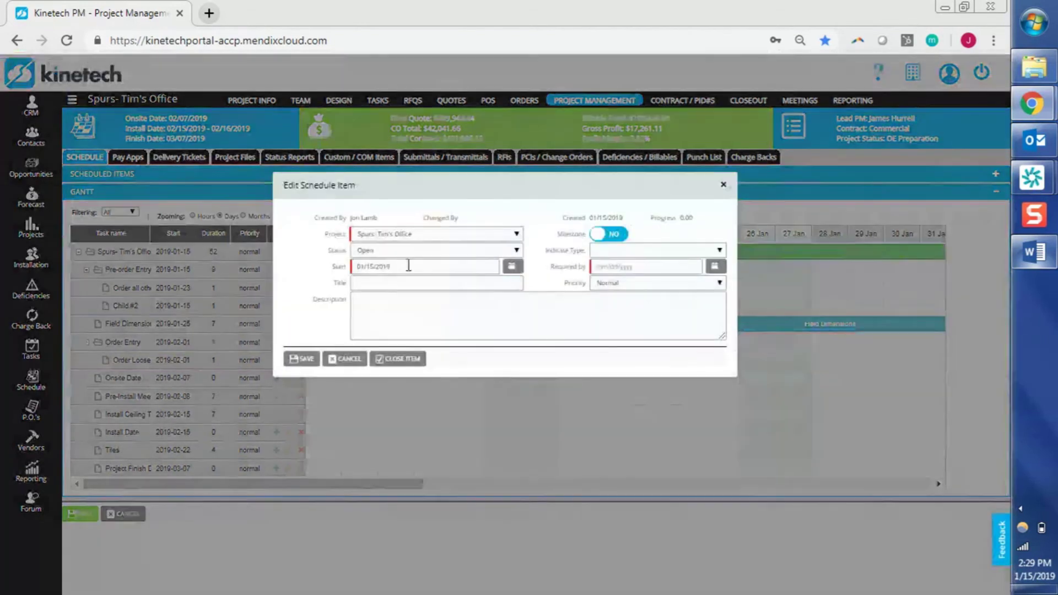
left_click(399, 282)
type("Normal")
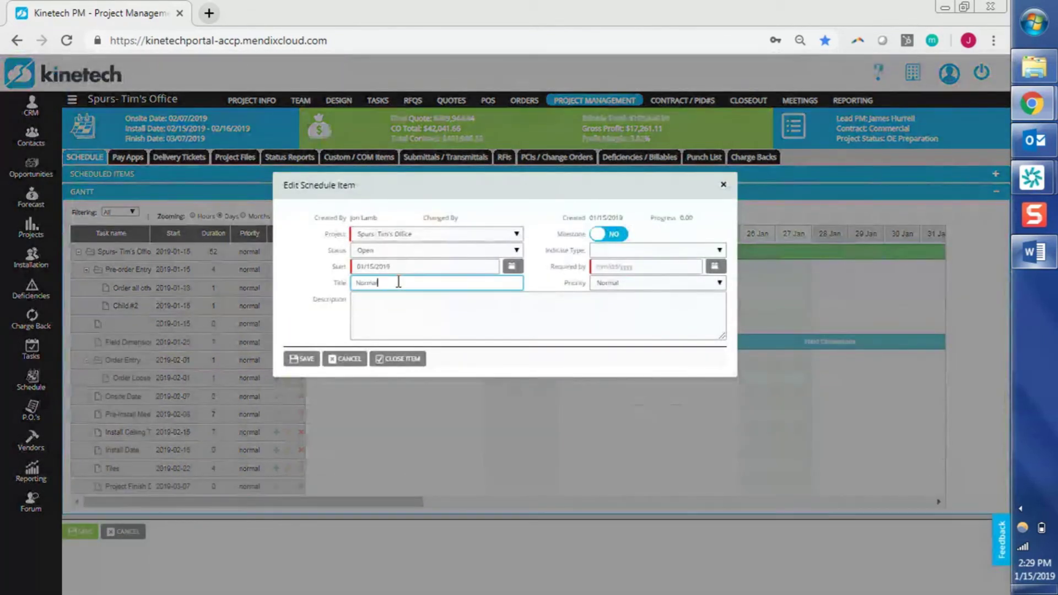
type(" Schedule Item")
left_click(511, 266)
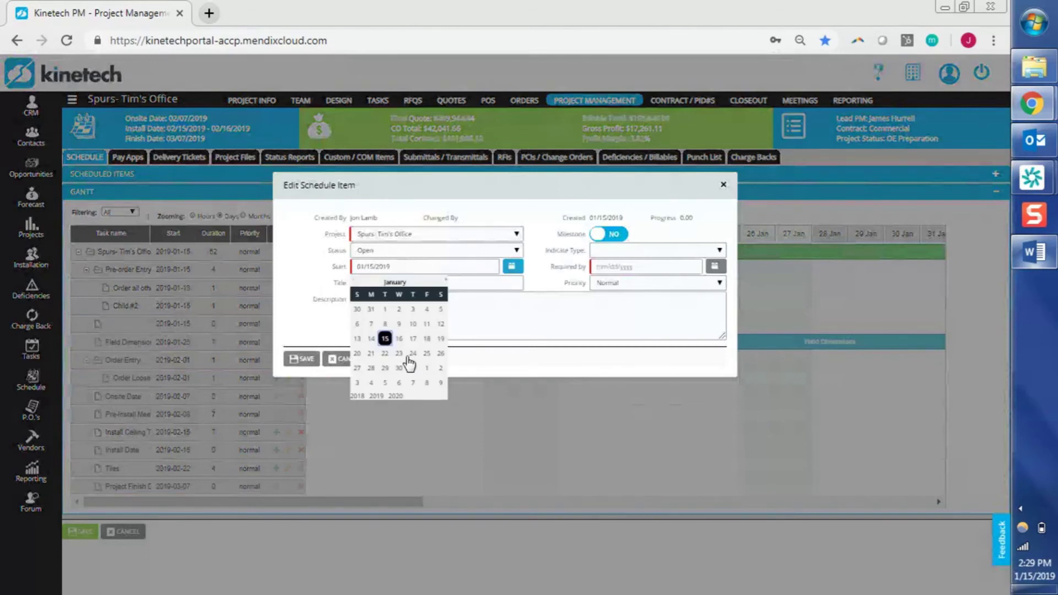
left_click(371, 368)
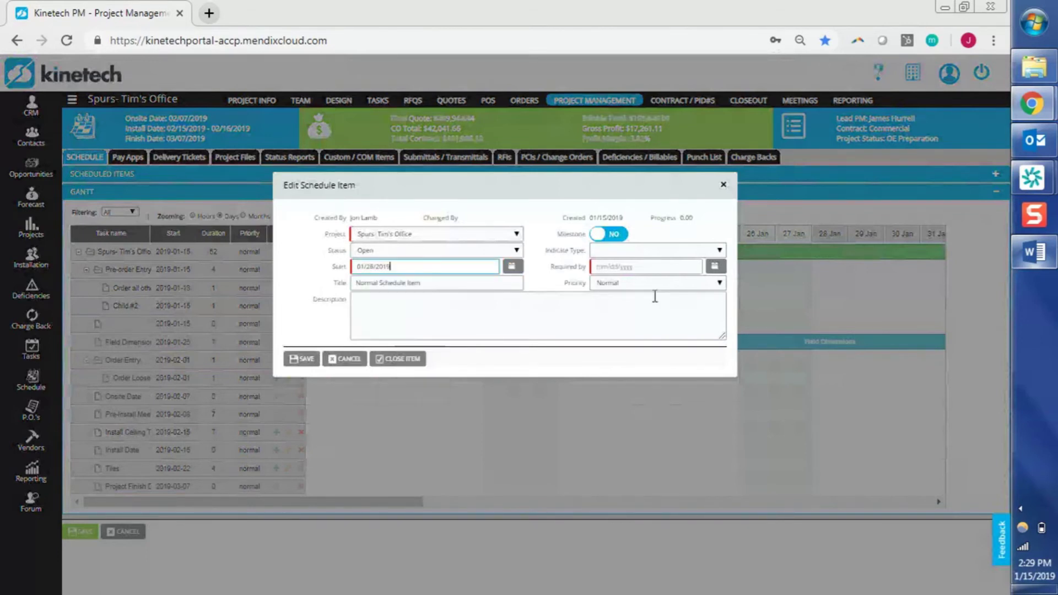
left_click(724, 271)
left_click(629, 359)
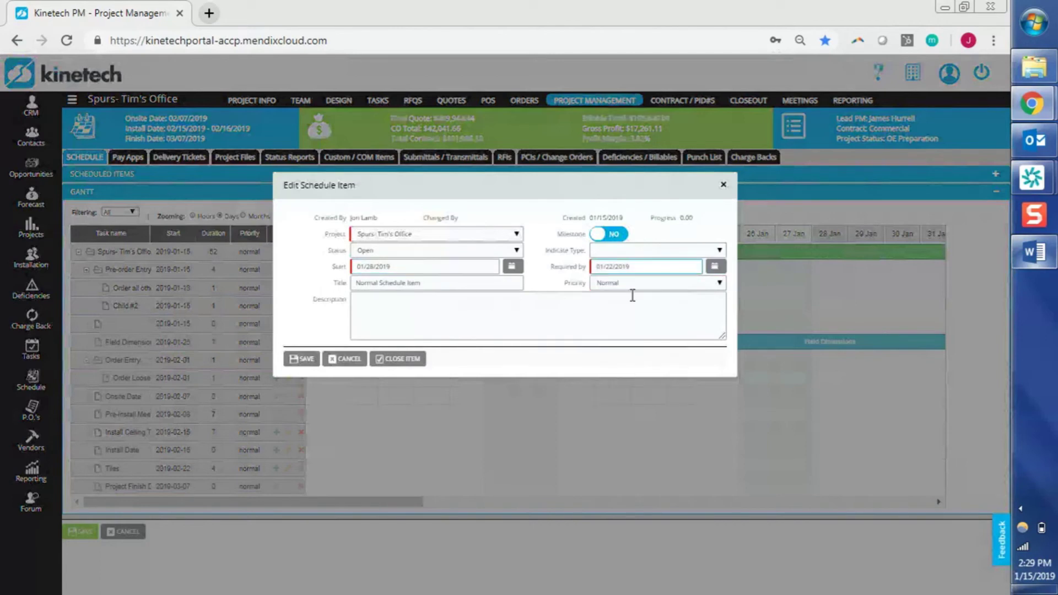
left_click(714, 267)
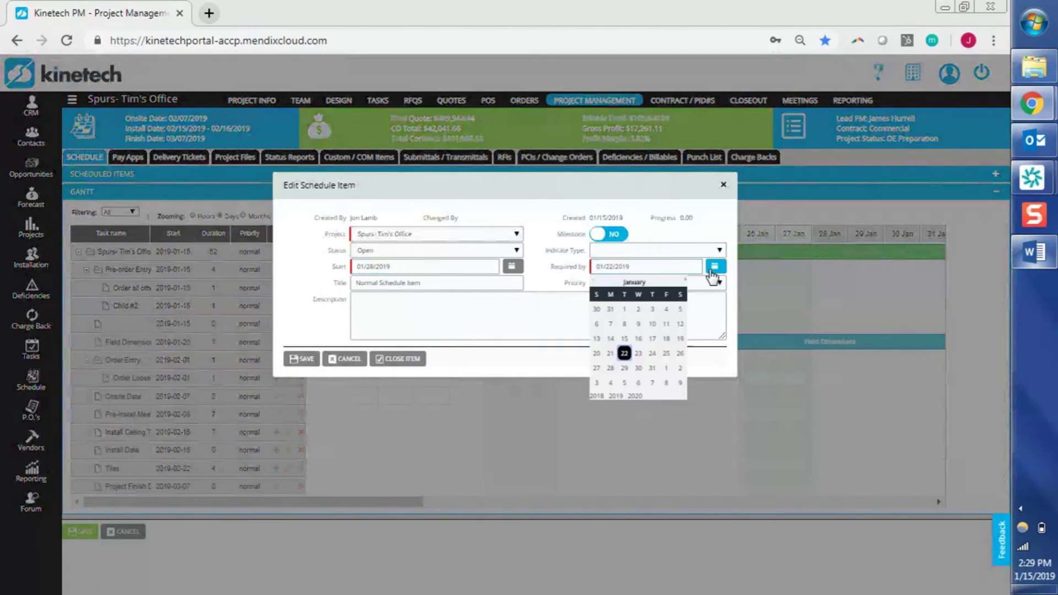
left_click(622, 371)
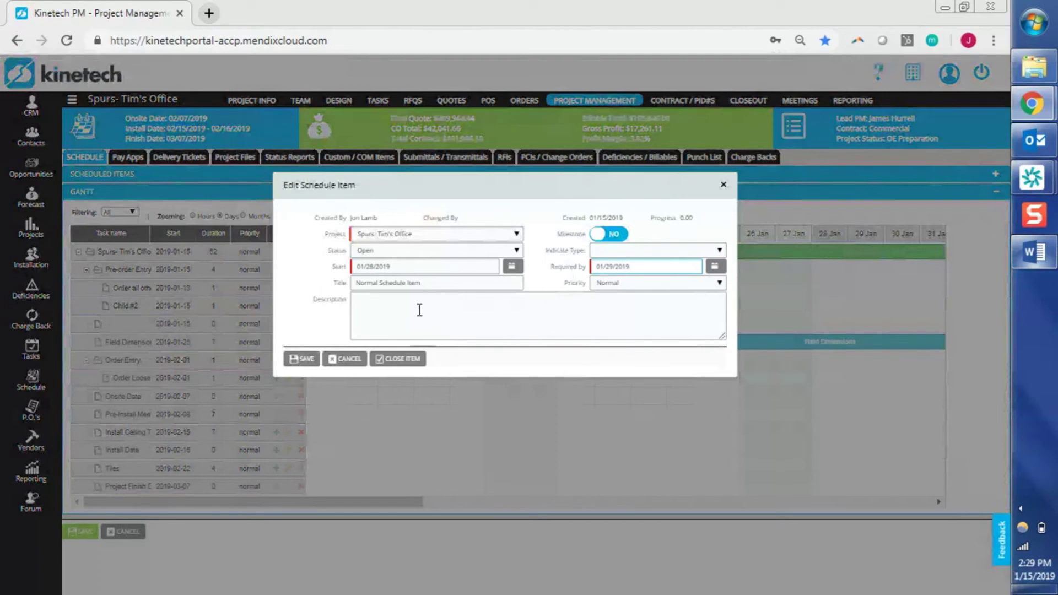
left_click(303, 360)
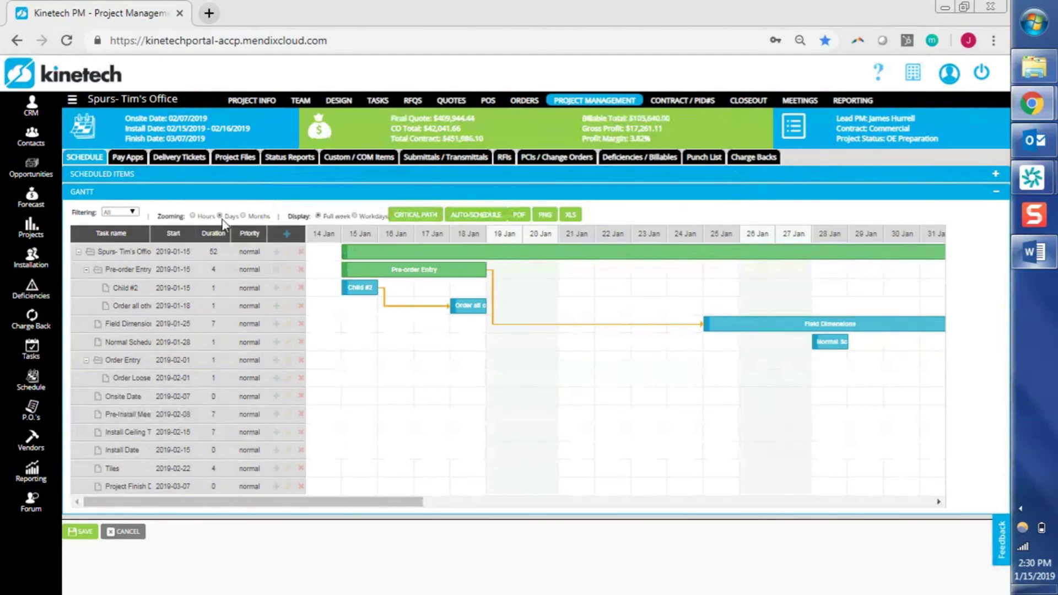
Compare the Gantt timeline at the months and days zoom levels, and leave it set to months
left_click(243, 216)
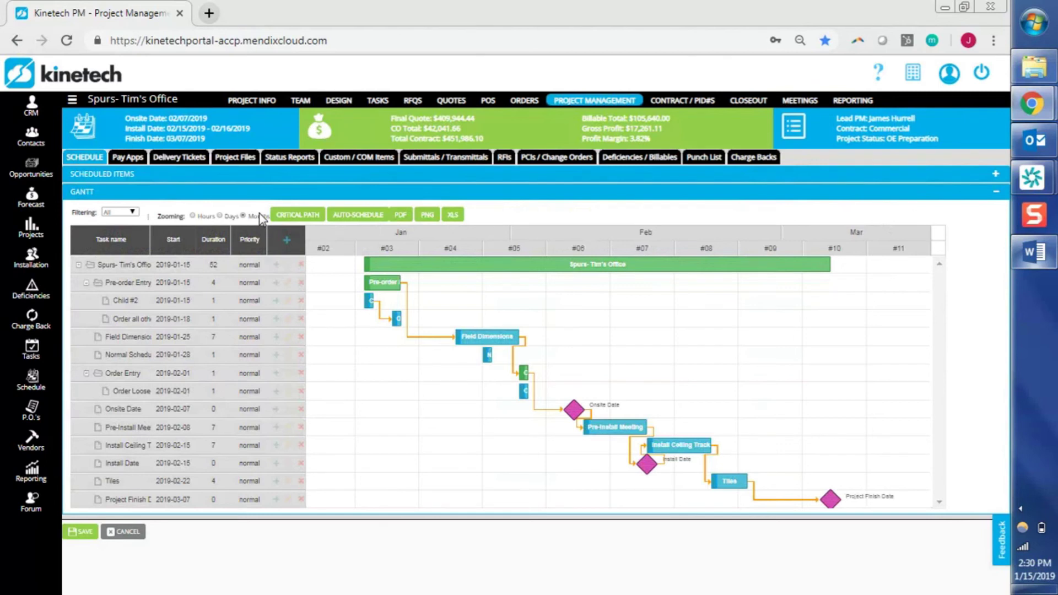
left_click(221, 216)
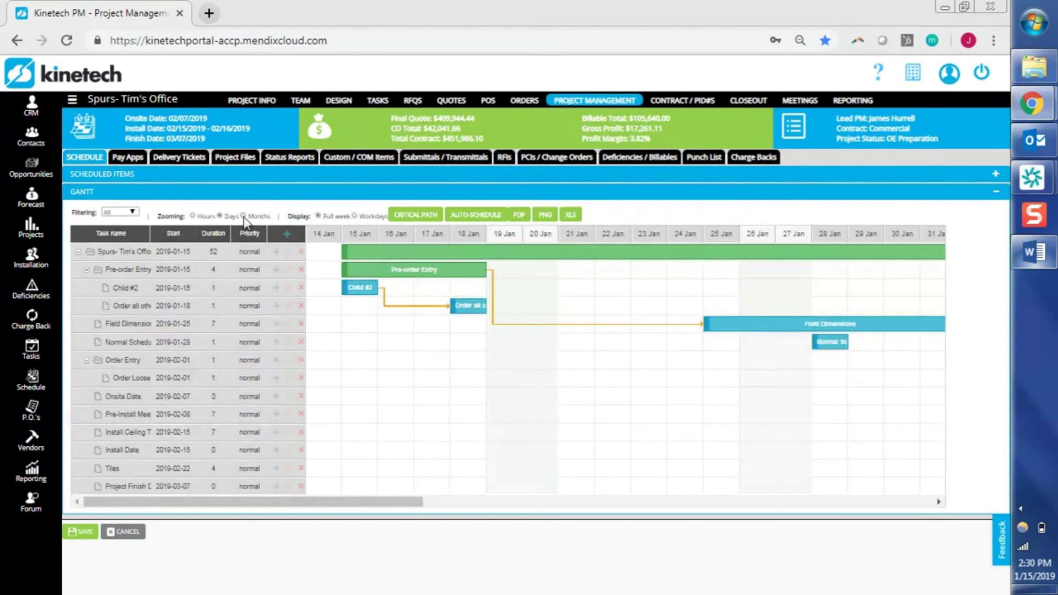
left_click(244, 215)
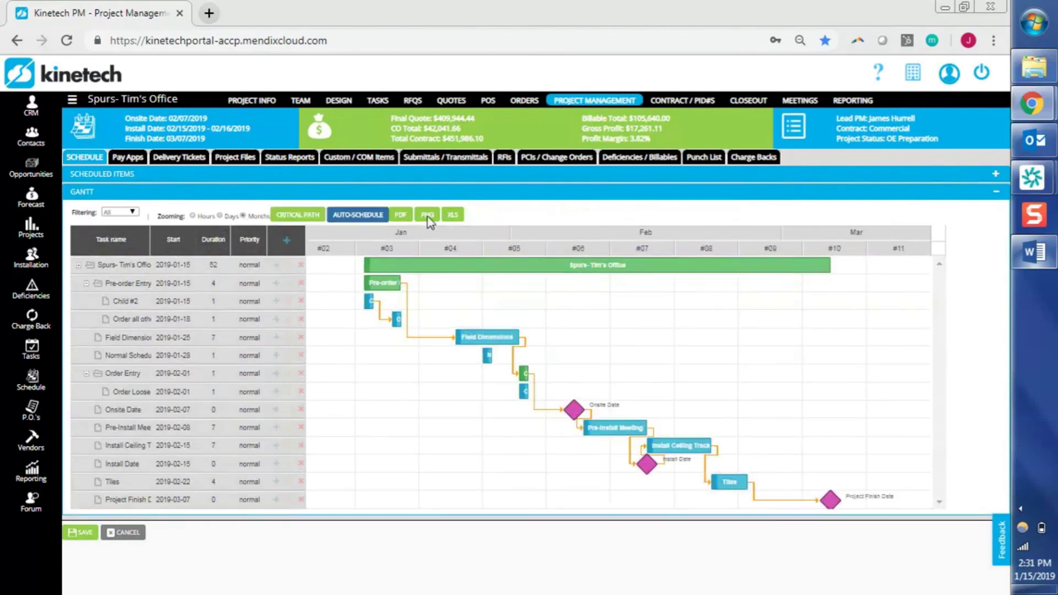
Save the Gantt chart as a PNG image, and export it as a PDF and open the file
left_click(433, 221)
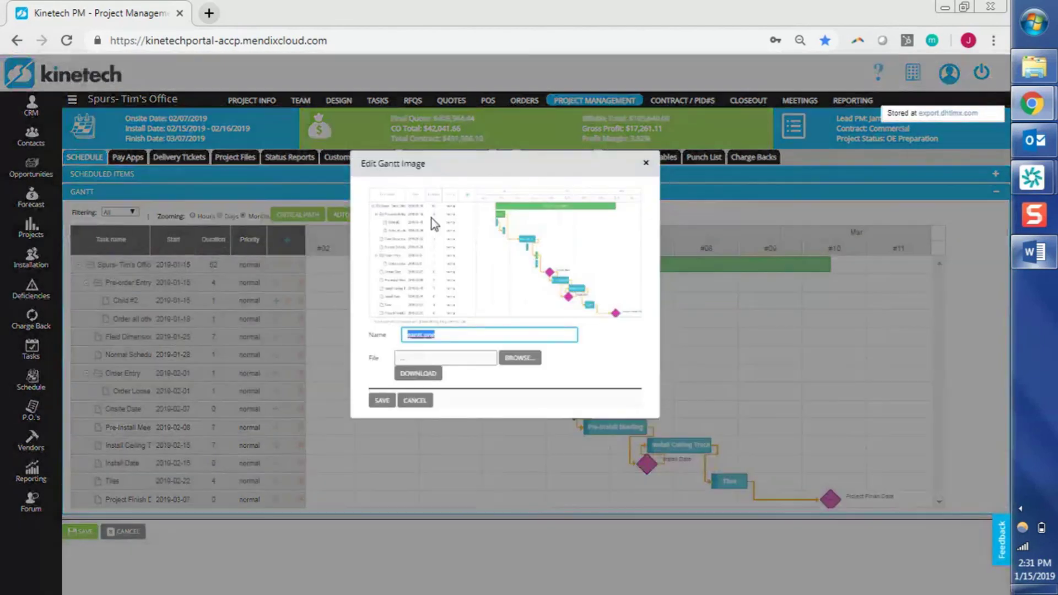
left_click(382, 400)
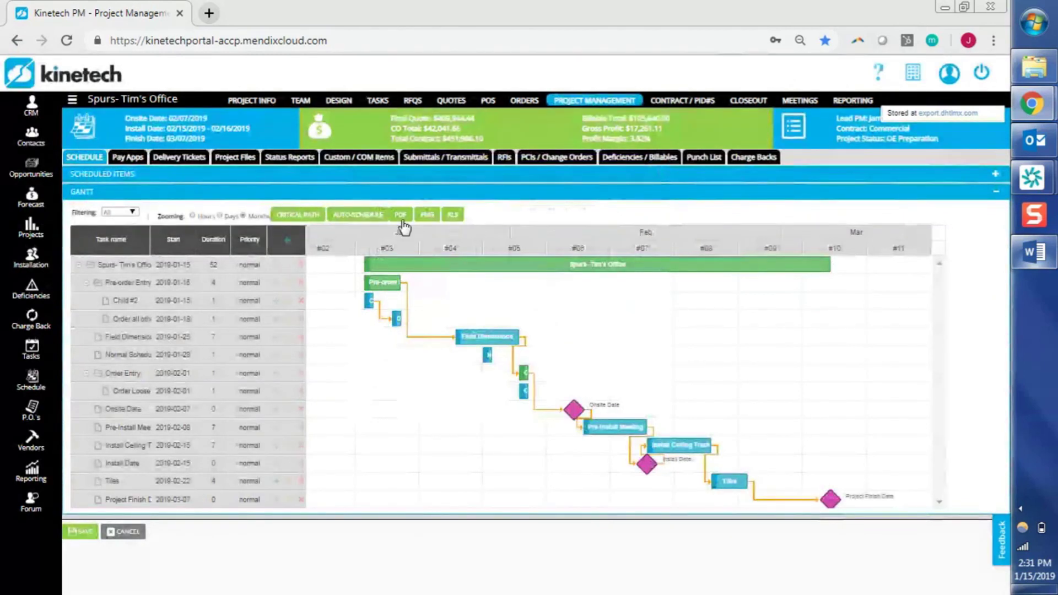
left_click(401, 216)
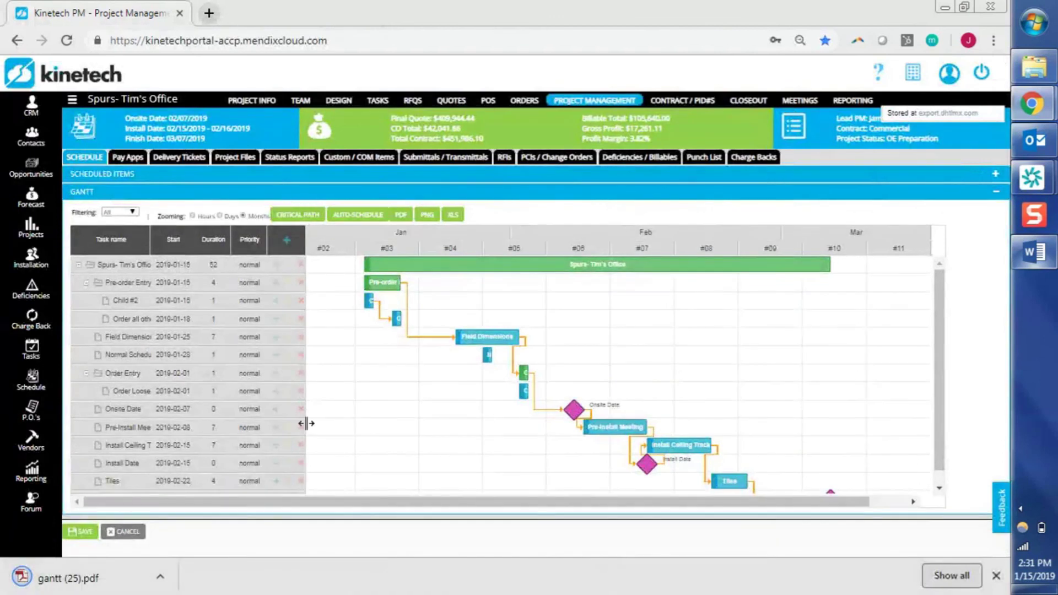
left_click(71, 583)
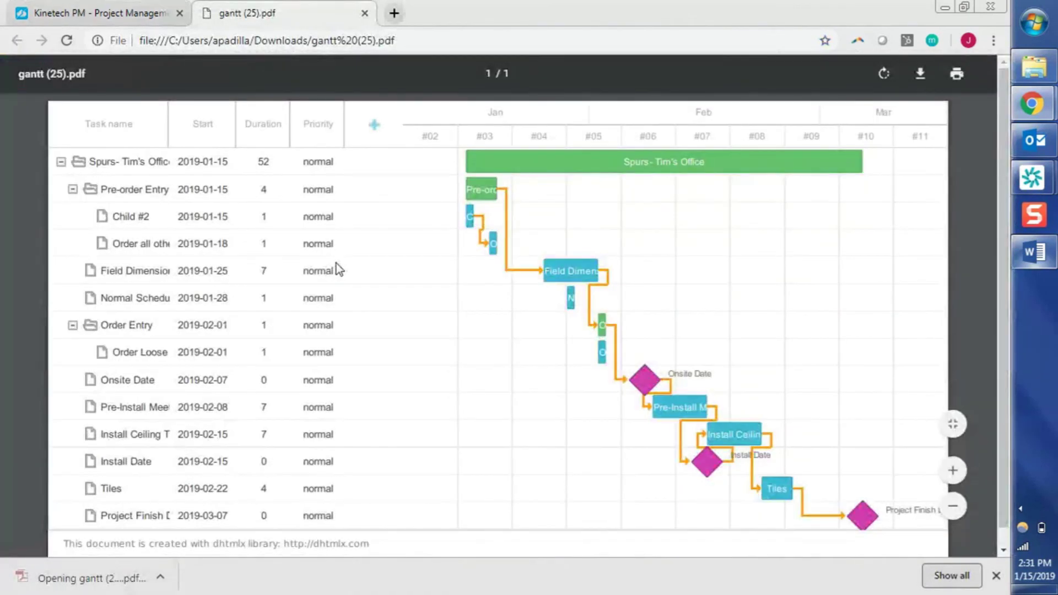
Return to the project's scheduled items, create a Word document of the schedule, and open it
left_click(116, 15)
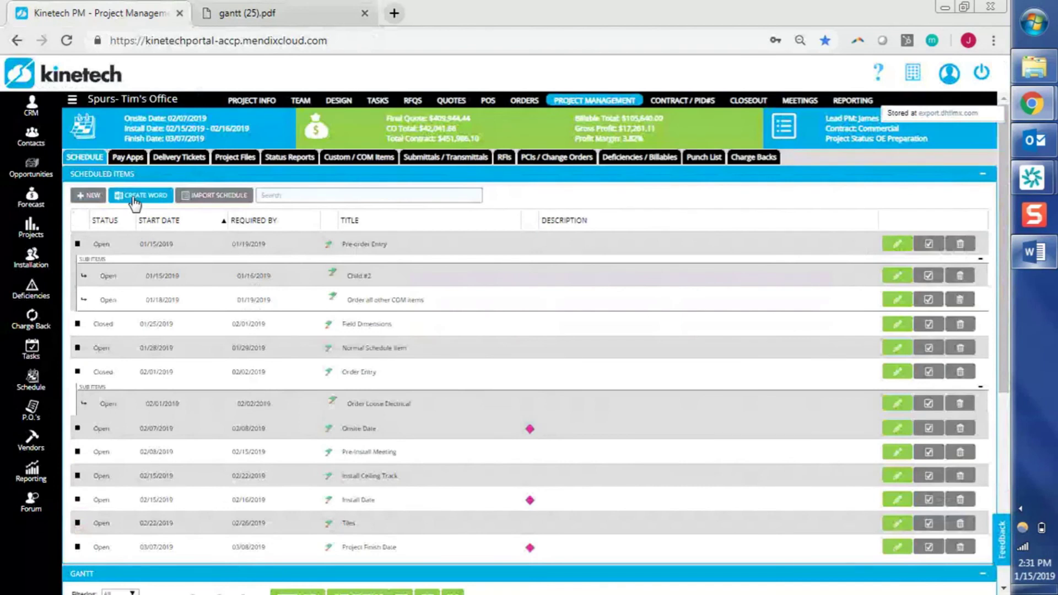
left_click(135, 201)
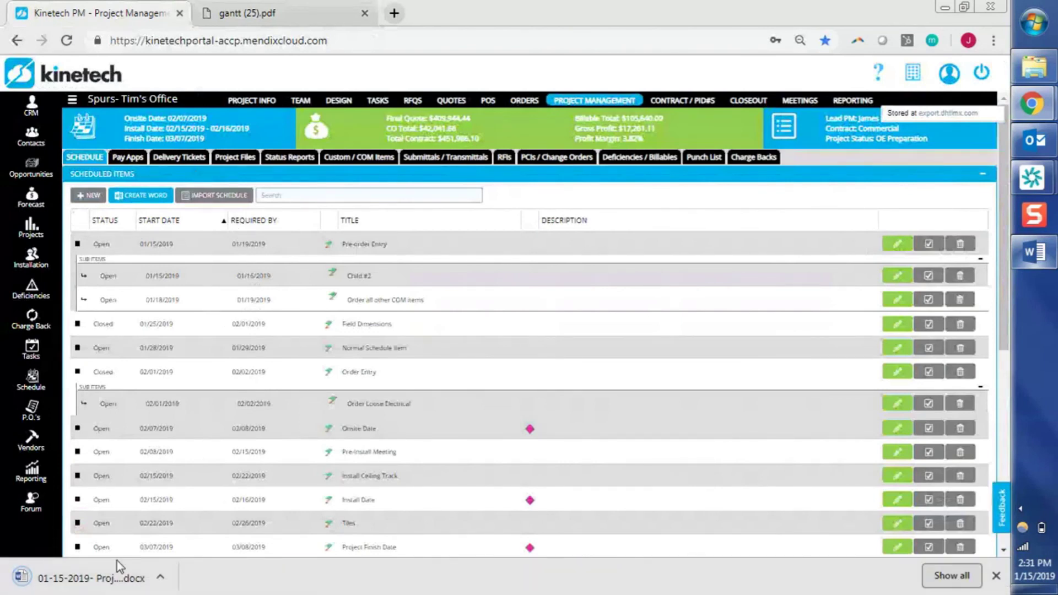
left_click(85, 575)
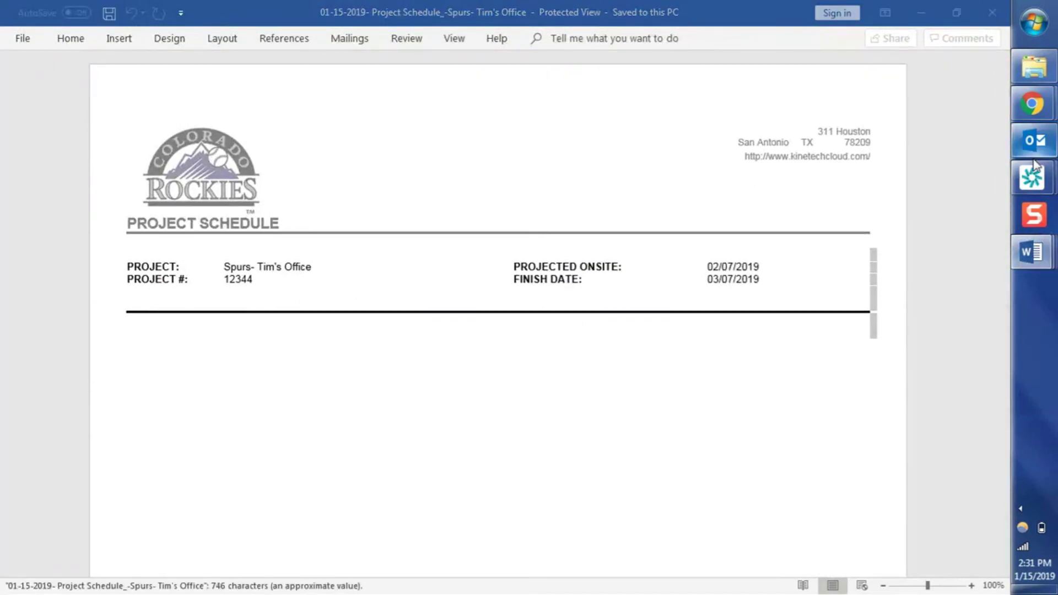
Shrink the Gantt chart picture in the Word document from its corner, and review the schedule items table on the last page
left_click_drag(999, 147, 1004, 334)
left_click(441, 396)
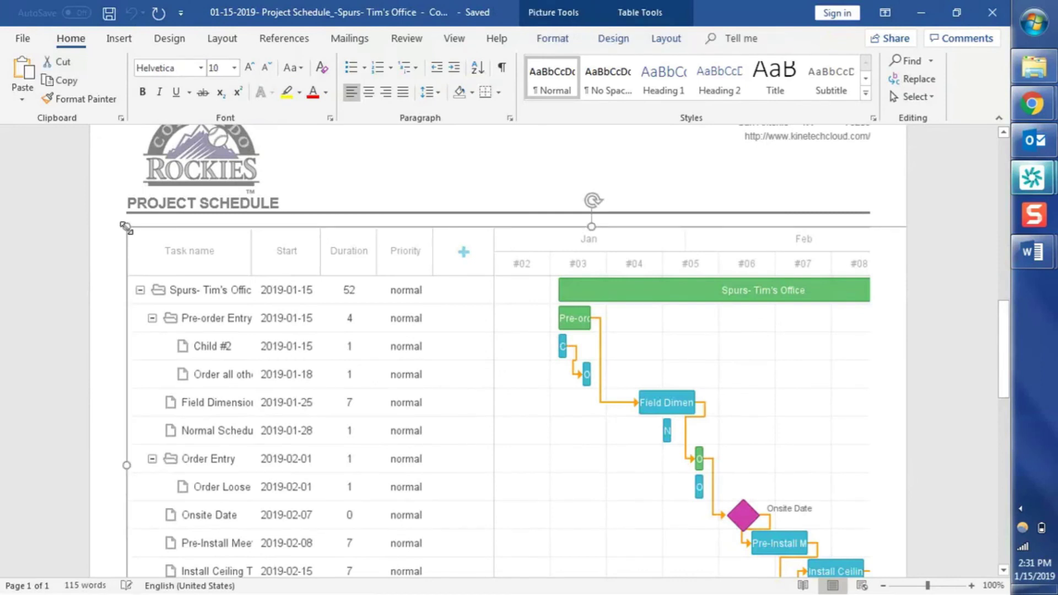
left_click_drag(179, 267, 382, 328)
left_click(1004, 366)
left_click_drag(1004, 367, 1000, 493)
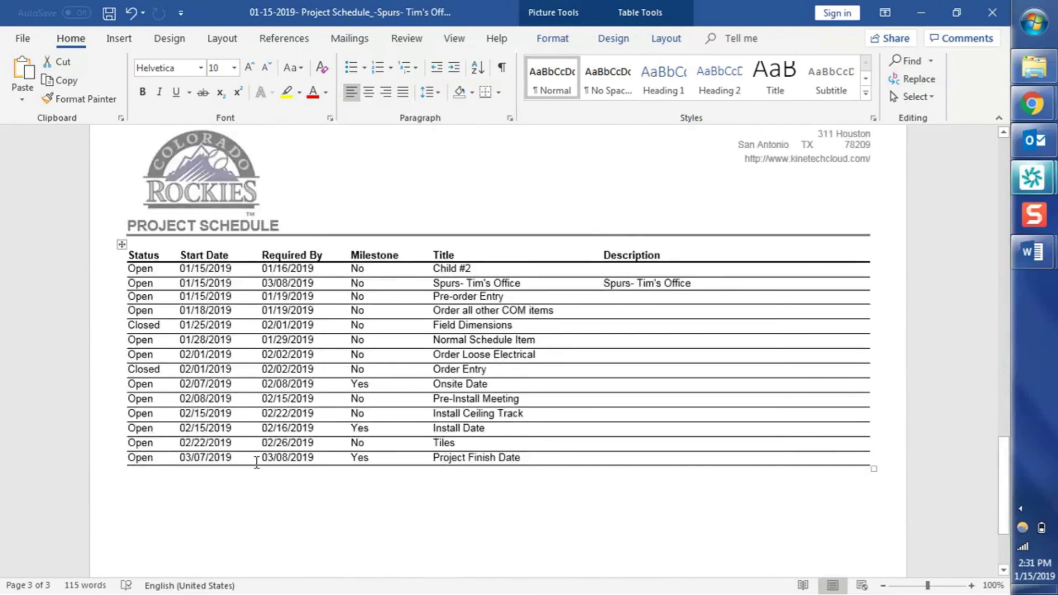